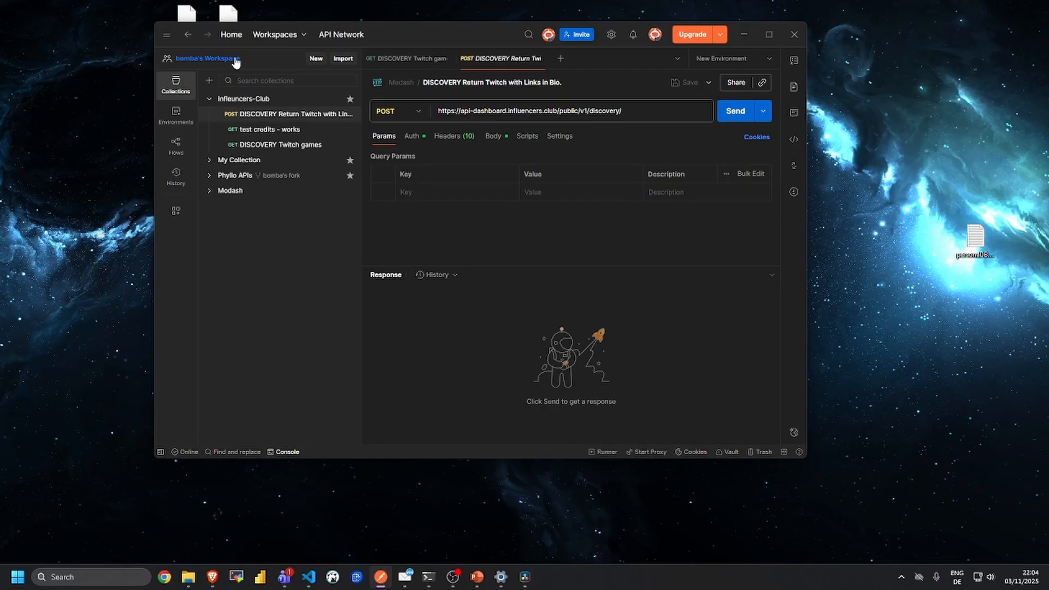
Collapse the Influencers-Club collection and create a new collection named Test.
click(209, 99)
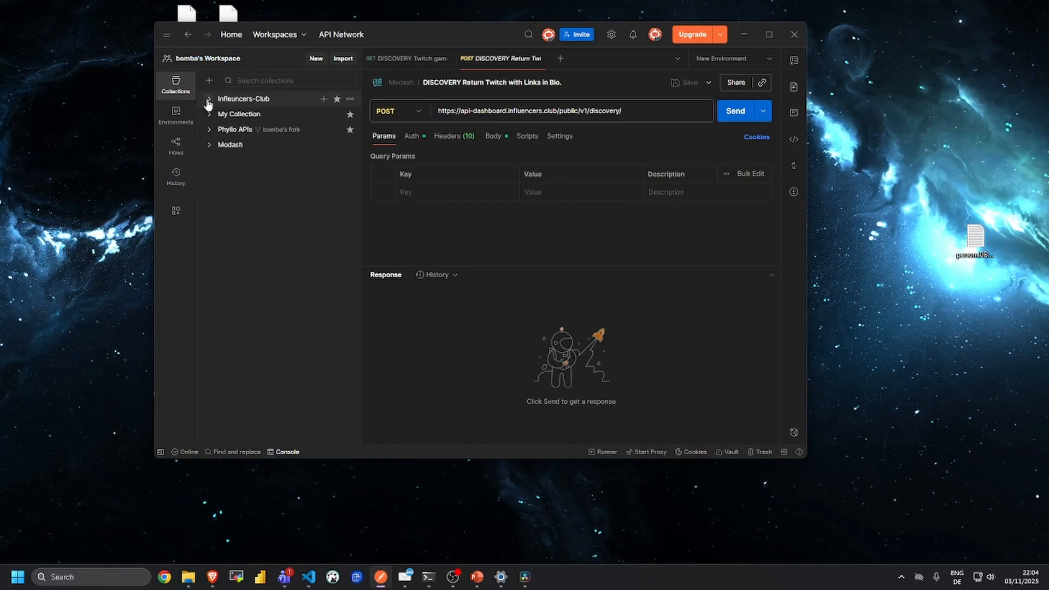
click(302, 35)
click(244, 198)
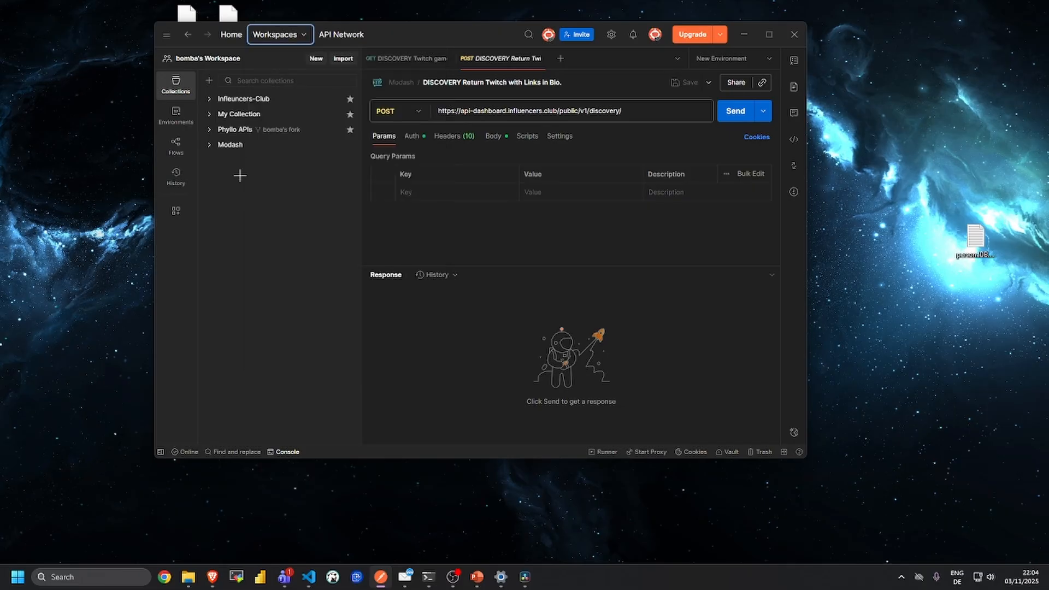
click(209, 81)
click(259, 104)
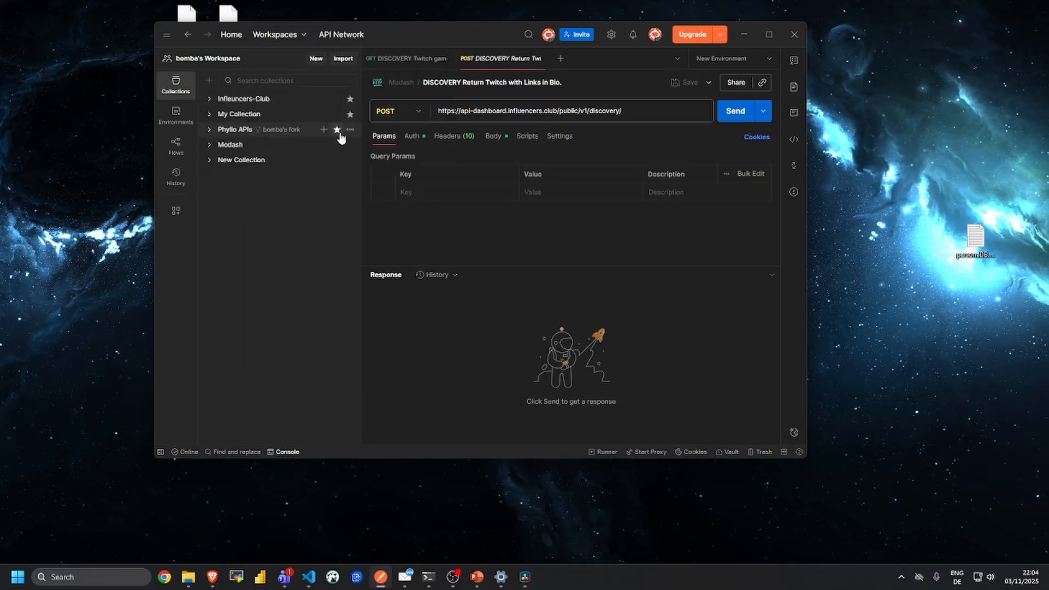
text(Test)
key(Return)
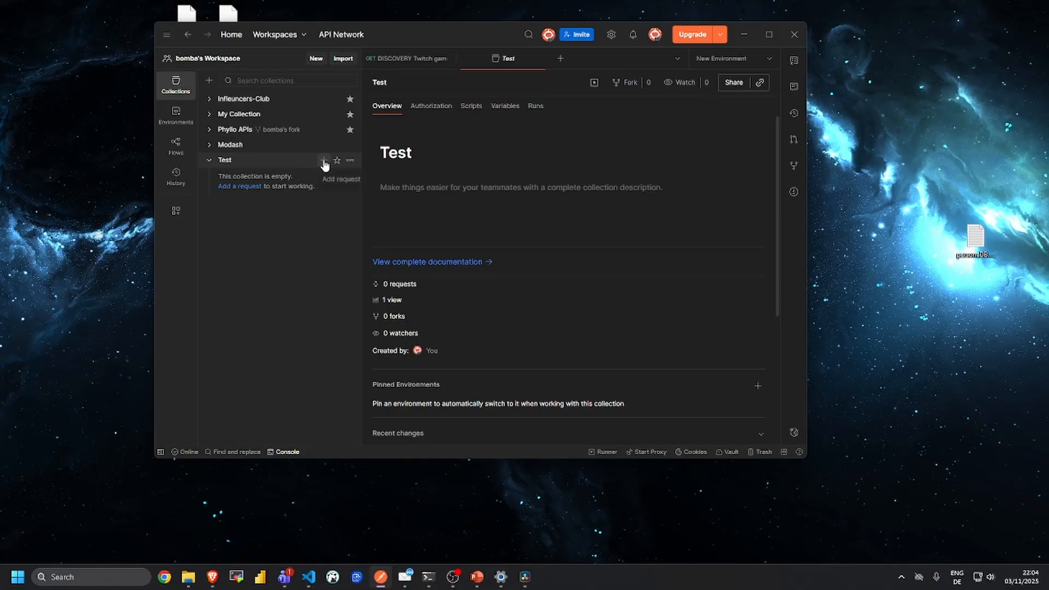
Add a request to the Test collection and name it "GET all the data from somewhere.".
click(324, 161)
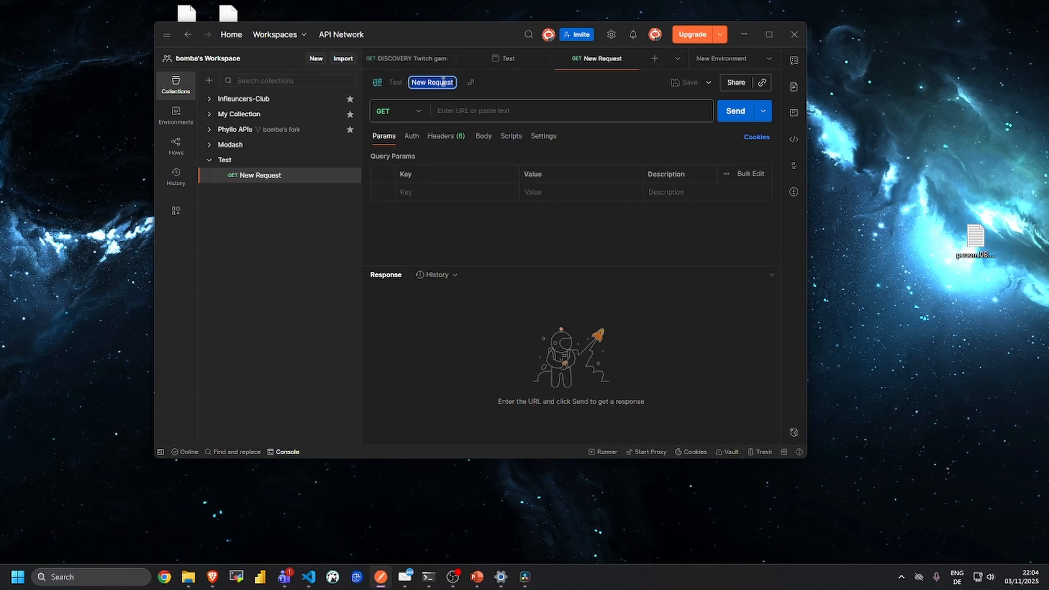
text(GET all the)
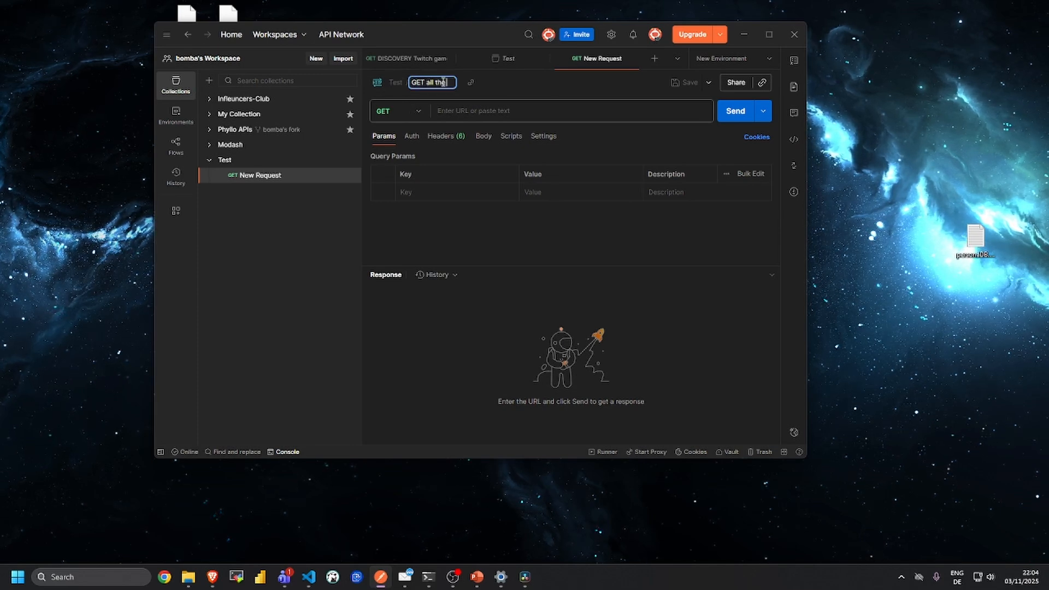
text( data from somewher)
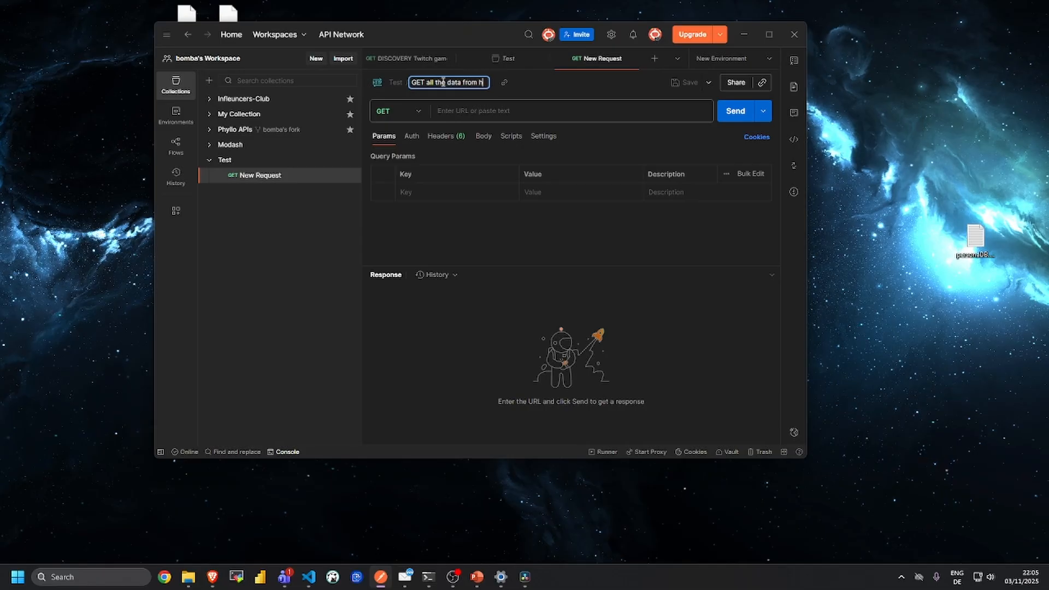
text(e.)
key(Return)
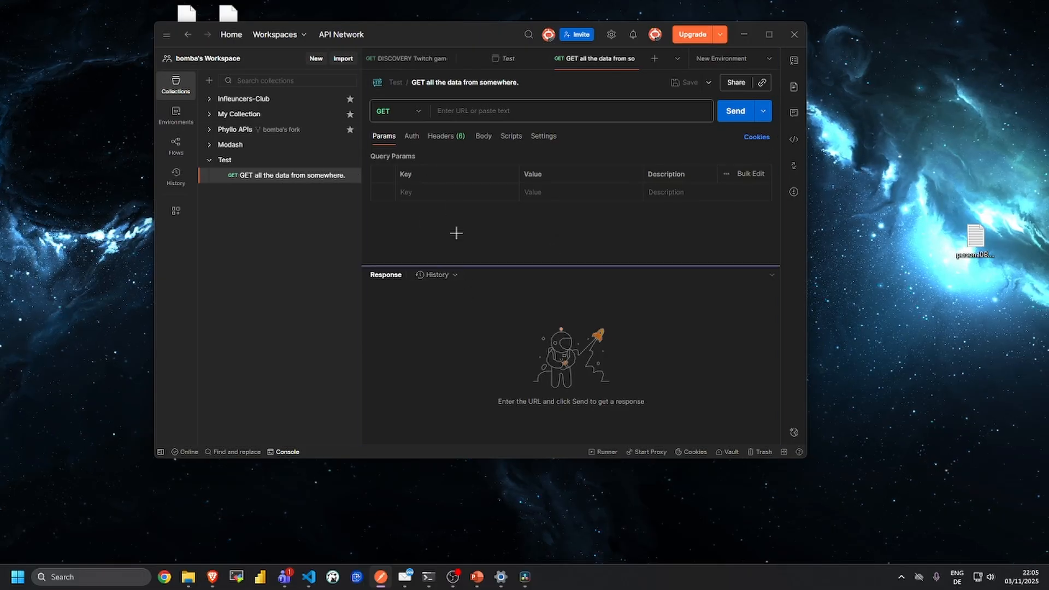
click(491, 109)
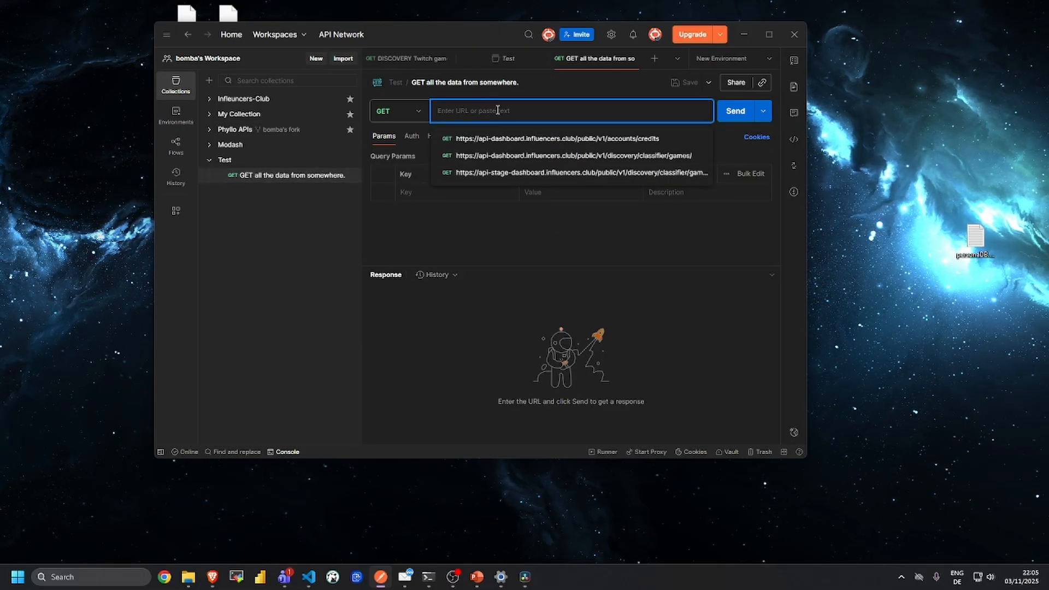
click(574, 139)
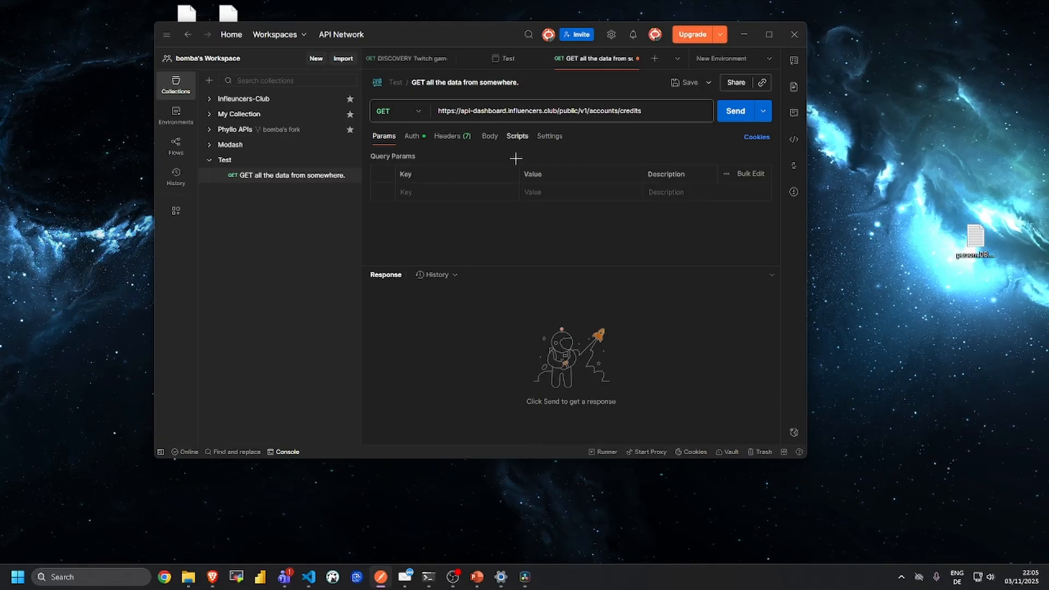
Switch the request method to POST and back to GET twice.
click(417, 112)
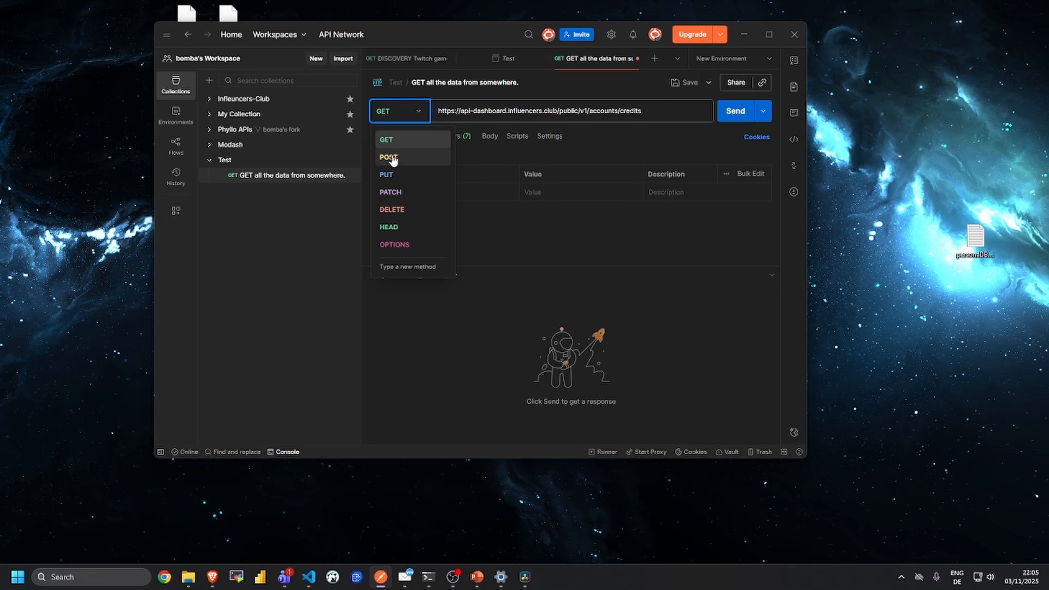
click(393, 158)
click(420, 112)
click(389, 141)
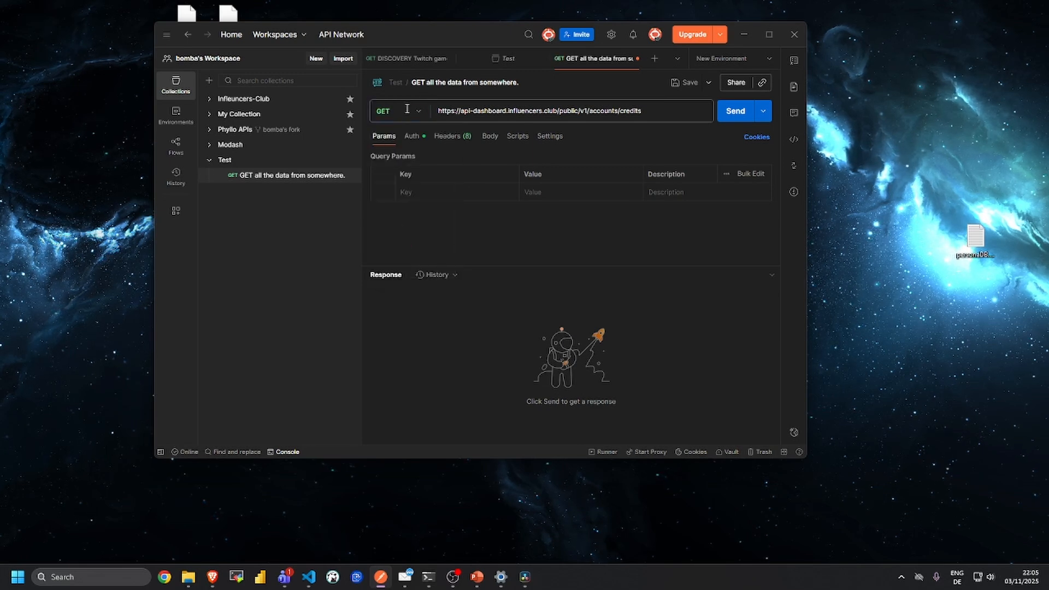
click(407, 109)
click(407, 157)
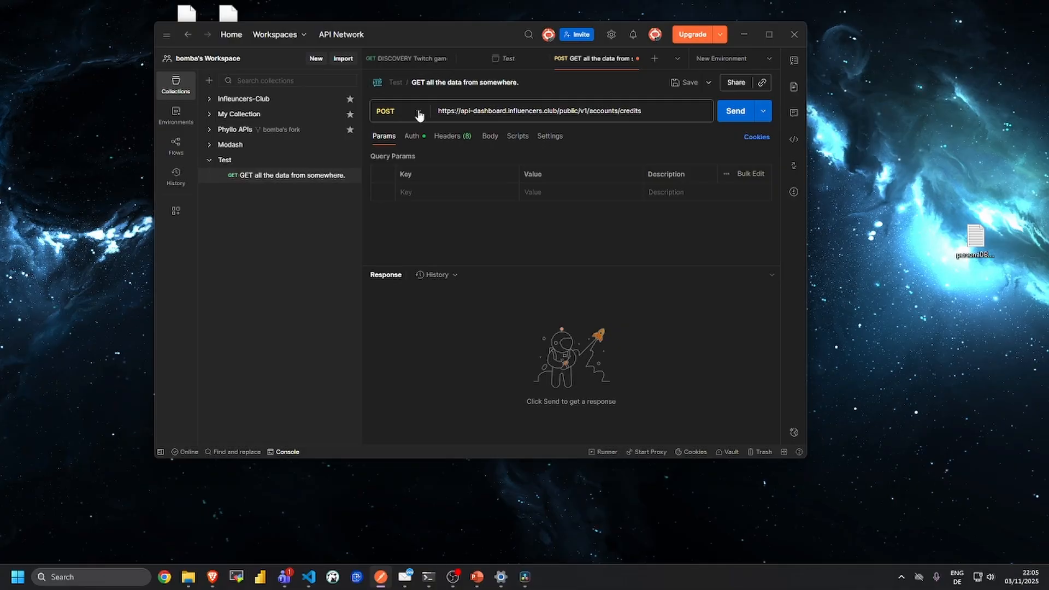
click(419, 112)
click(411, 140)
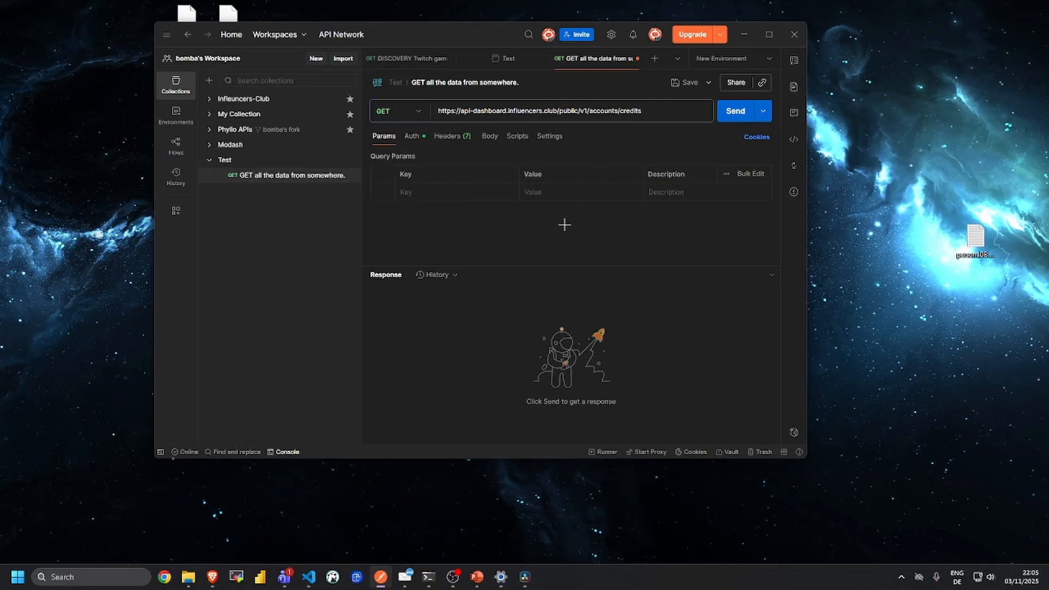
Examine the request's authorization settings and the list of available auth types.
click(413, 139)
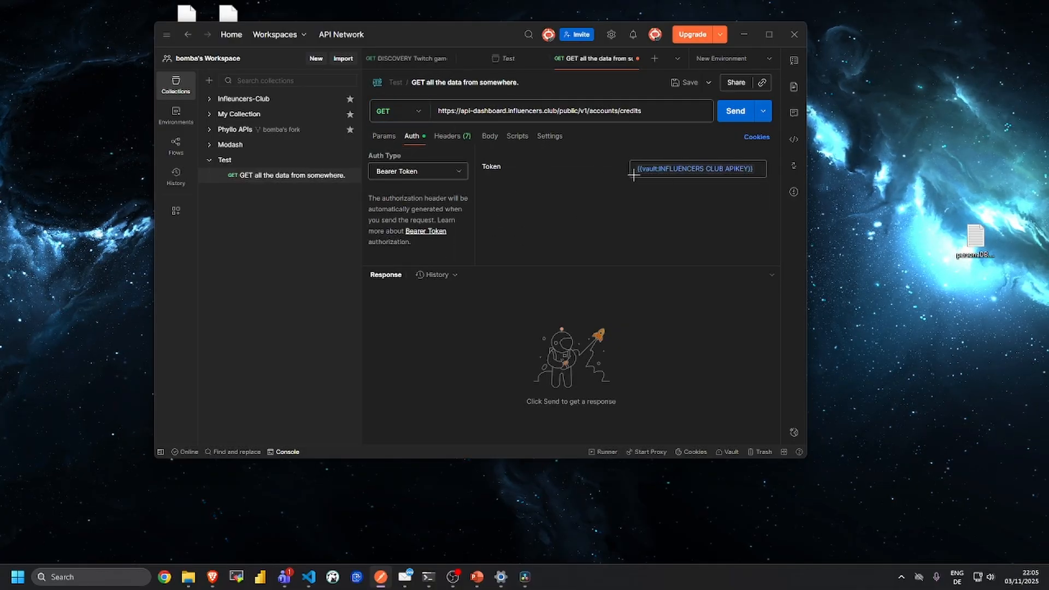
click(418, 171)
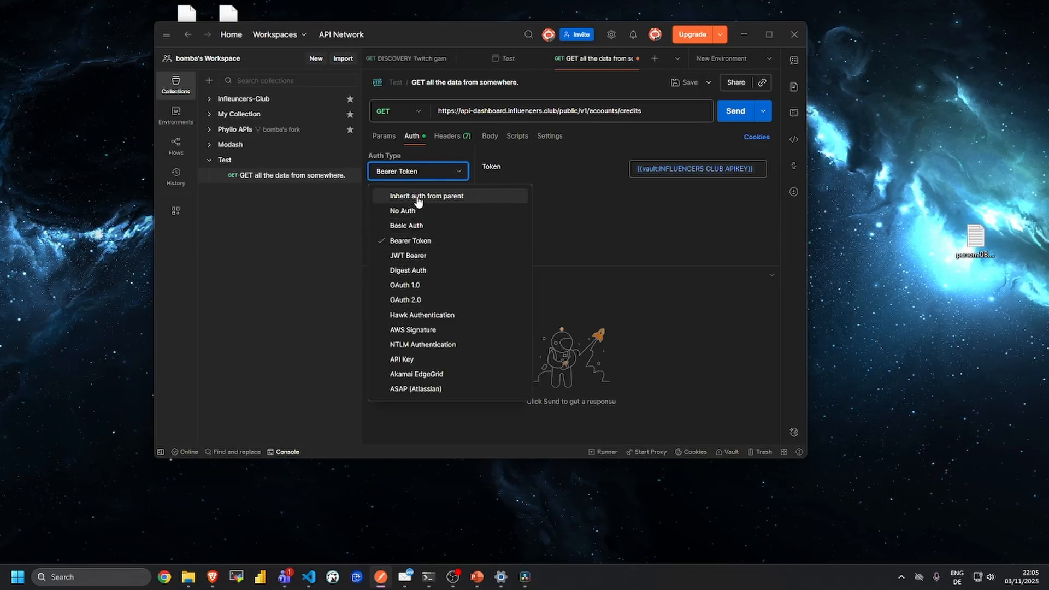
click(591, 143)
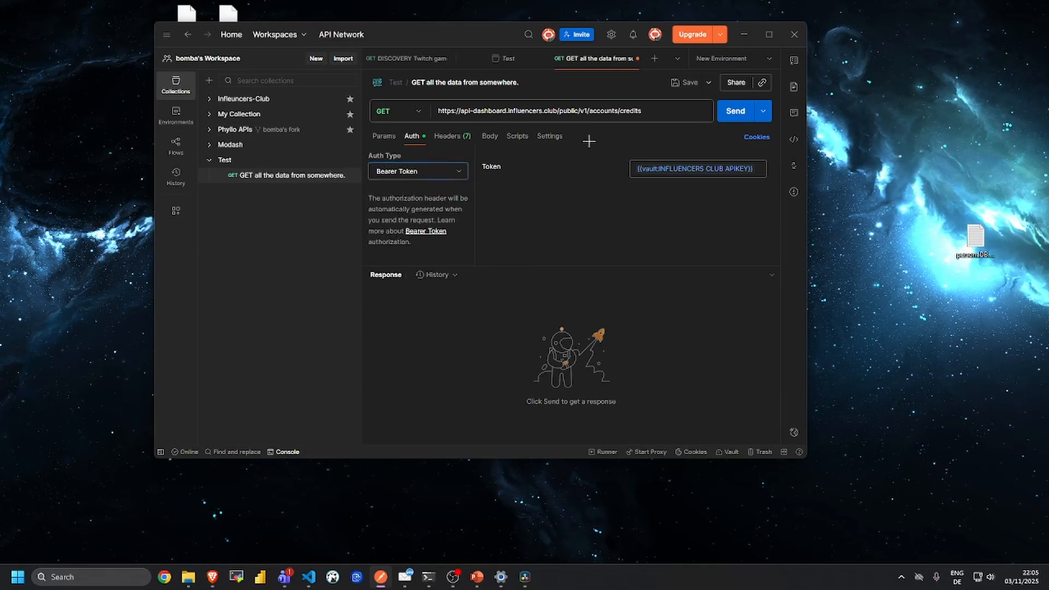
Highlight the host api-dashboard.influencers.club in the request URL.
drag(461, 111, 564, 111)
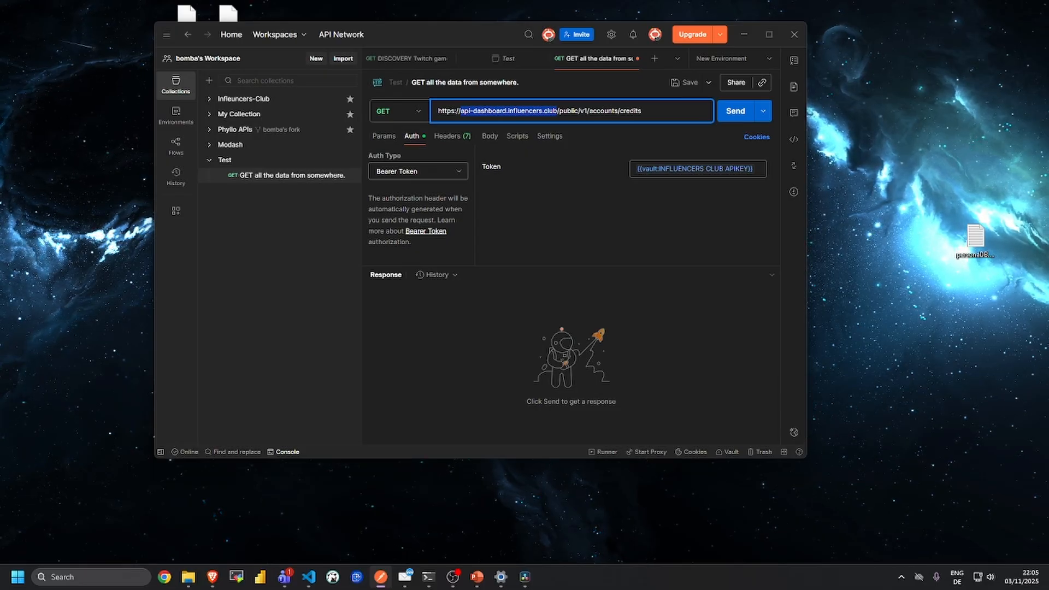
key(alt+Tab)
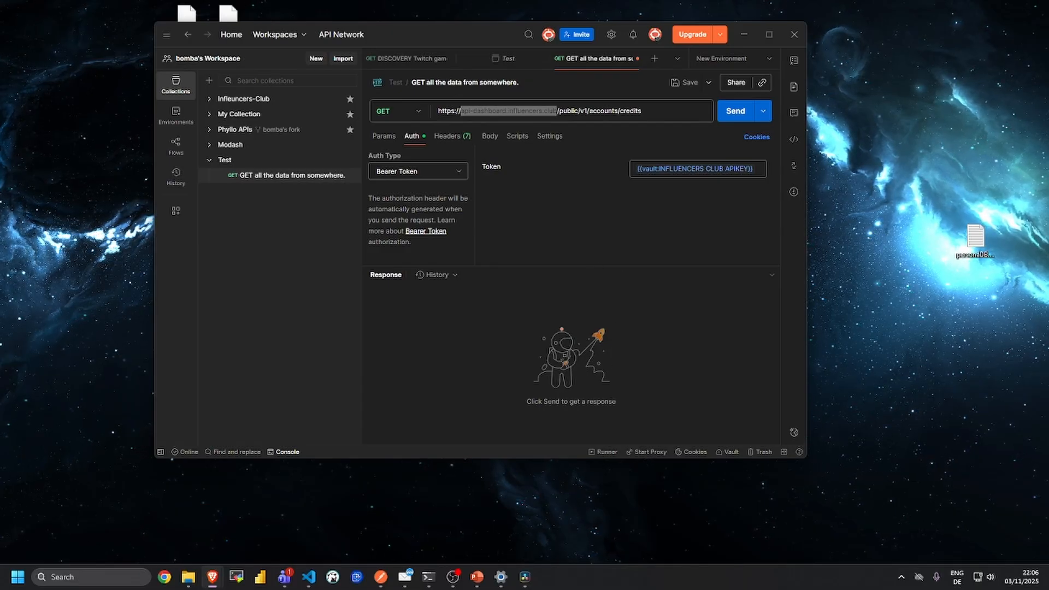
click(556, 172)
click(453, 136)
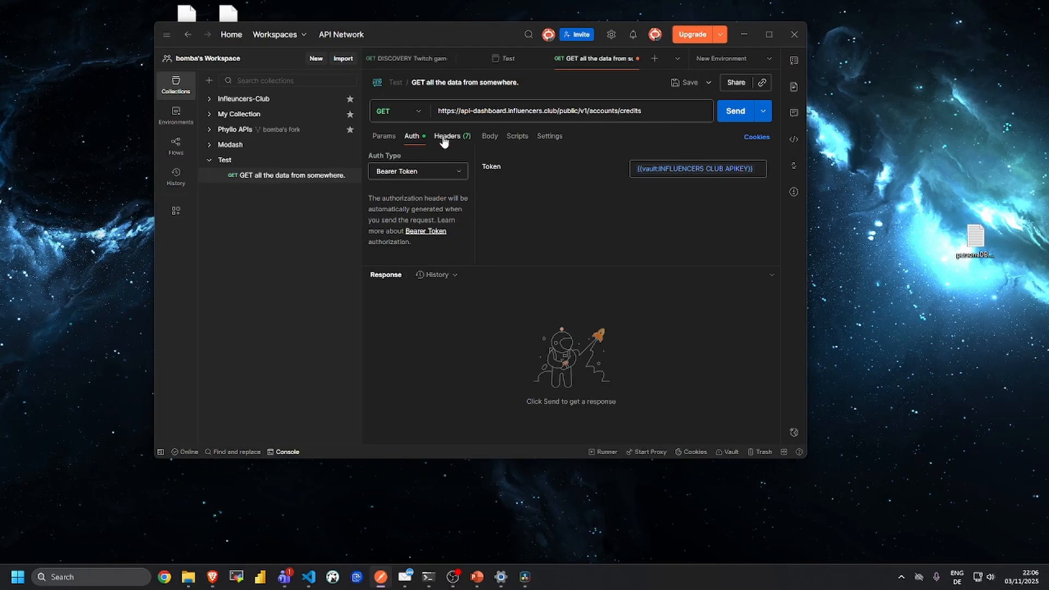
Examine the request's query parameter table, including its key and value fields.
click(384, 136)
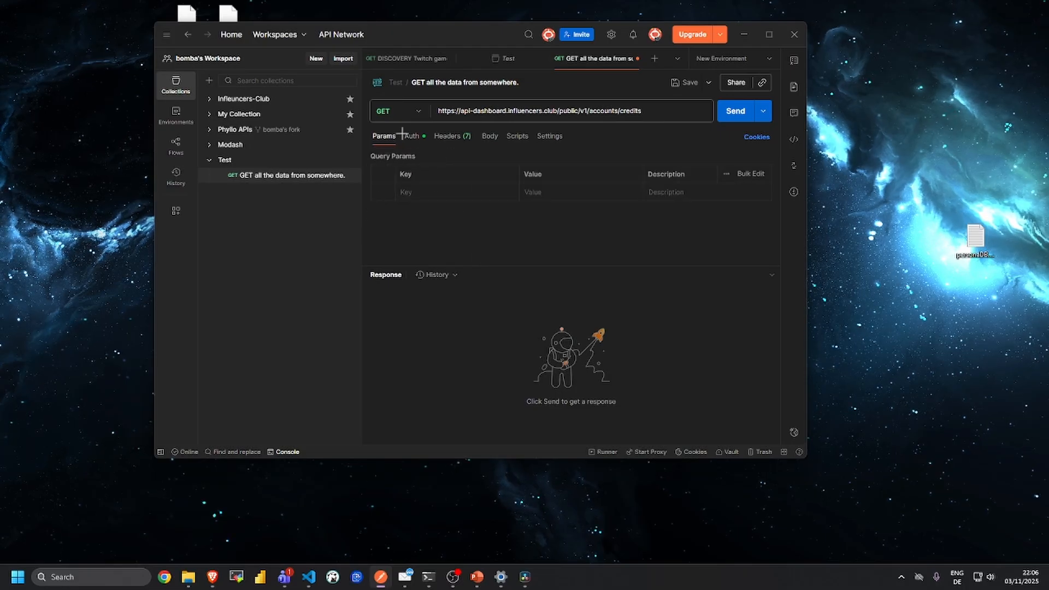
click(415, 140)
click(384, 136)
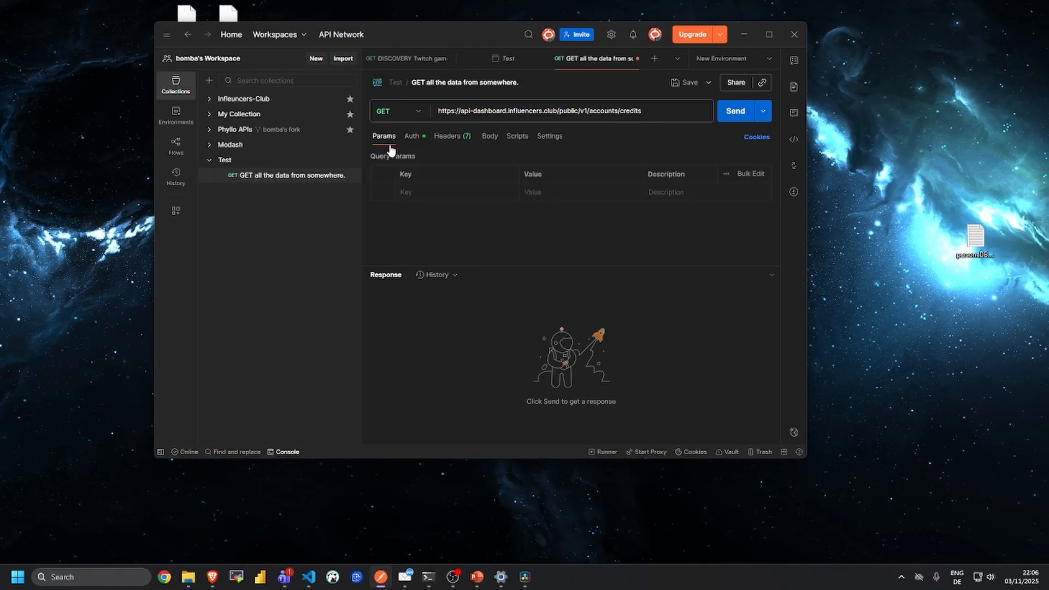
click(412, 193)
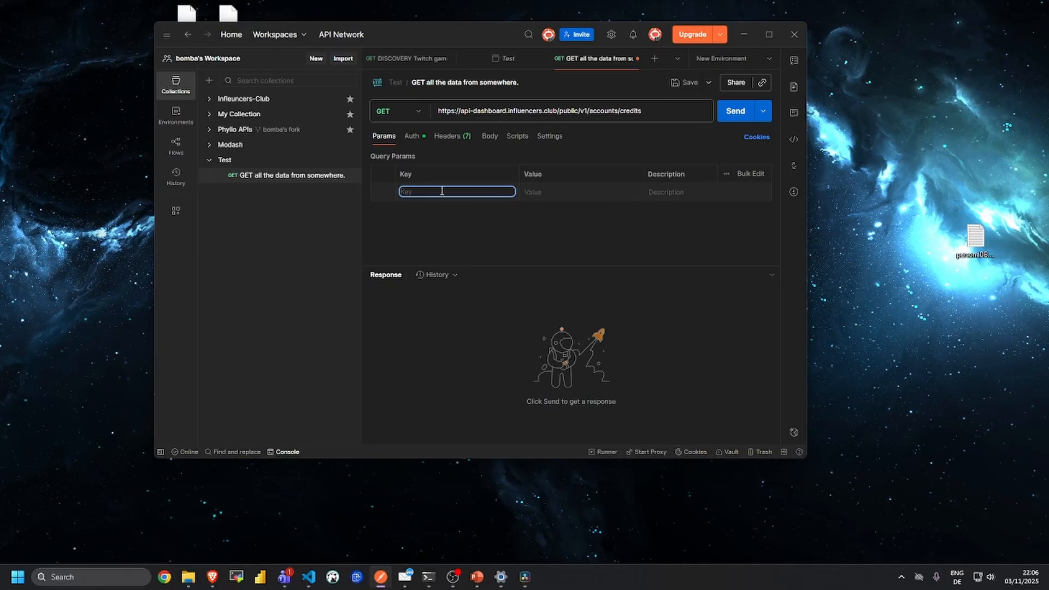
click(562, 193)
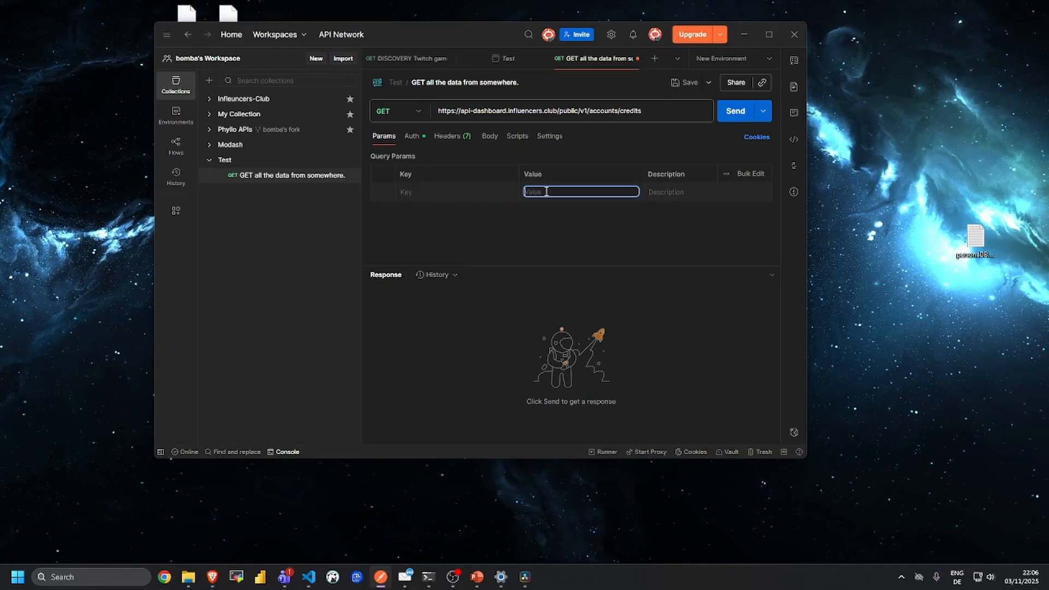
Add a Content-Type header with the value application/json to the request.
click(457, 138)
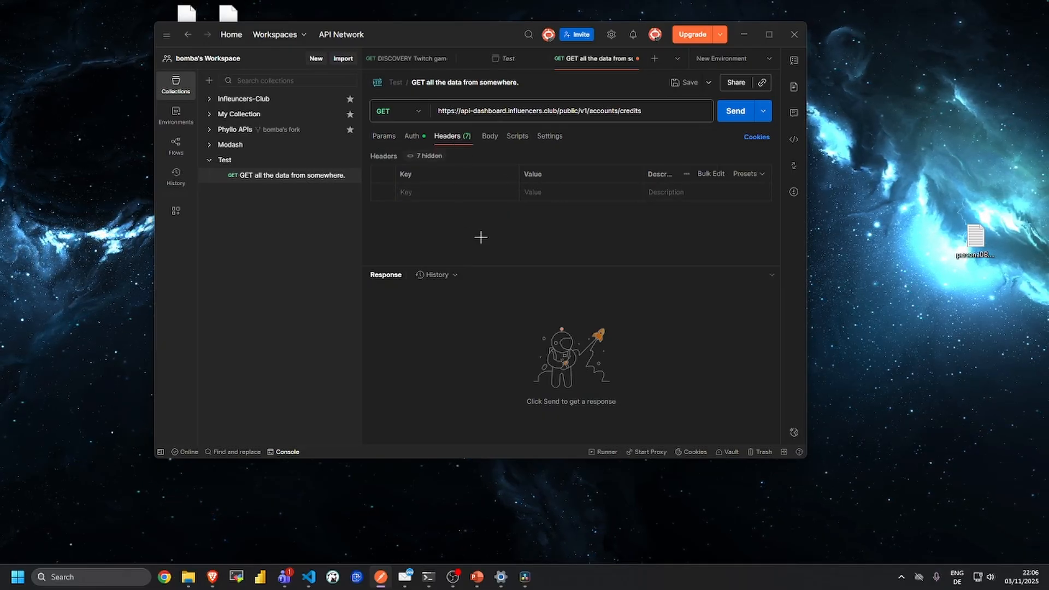
click(450, 193)
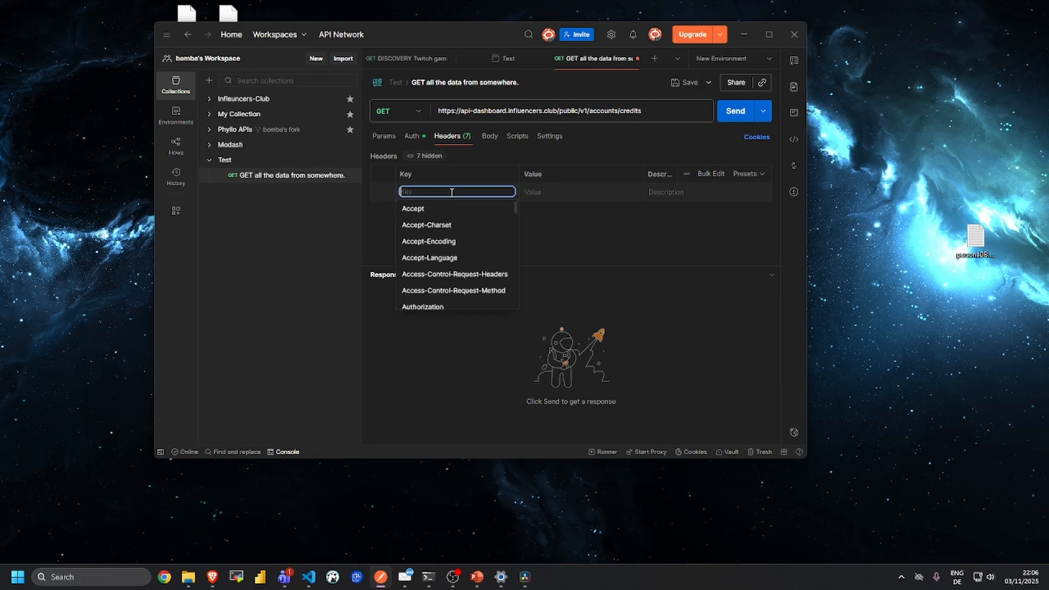
text(Content)
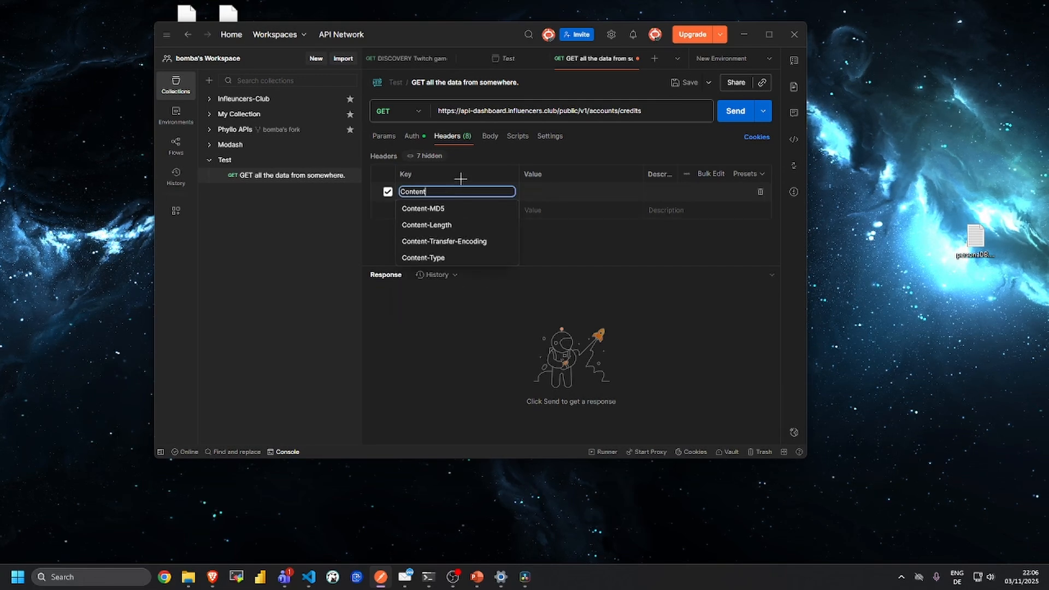
text(-Ty<ppe)
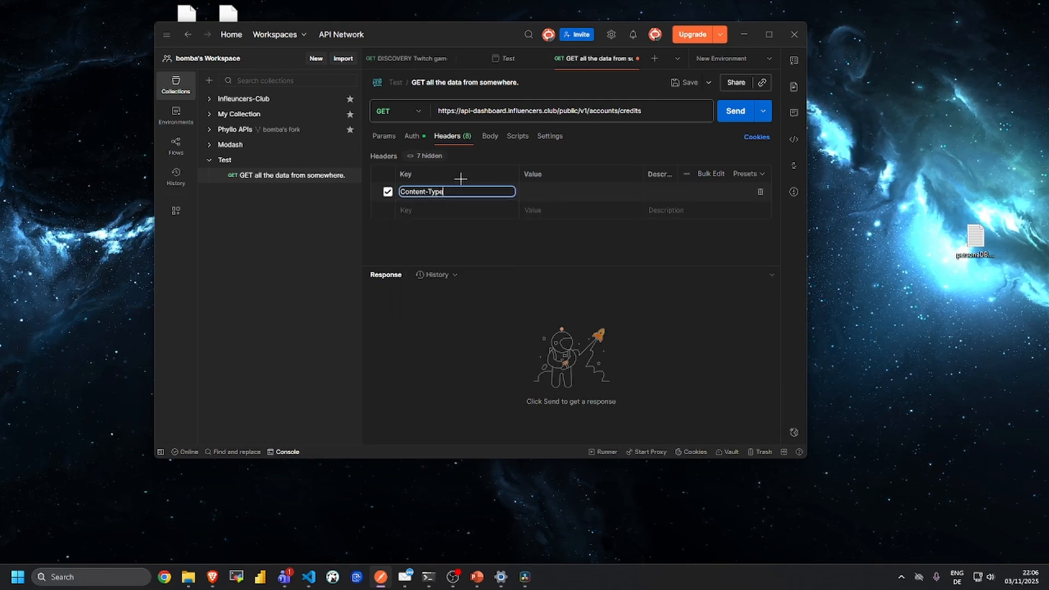
click(562, 192)
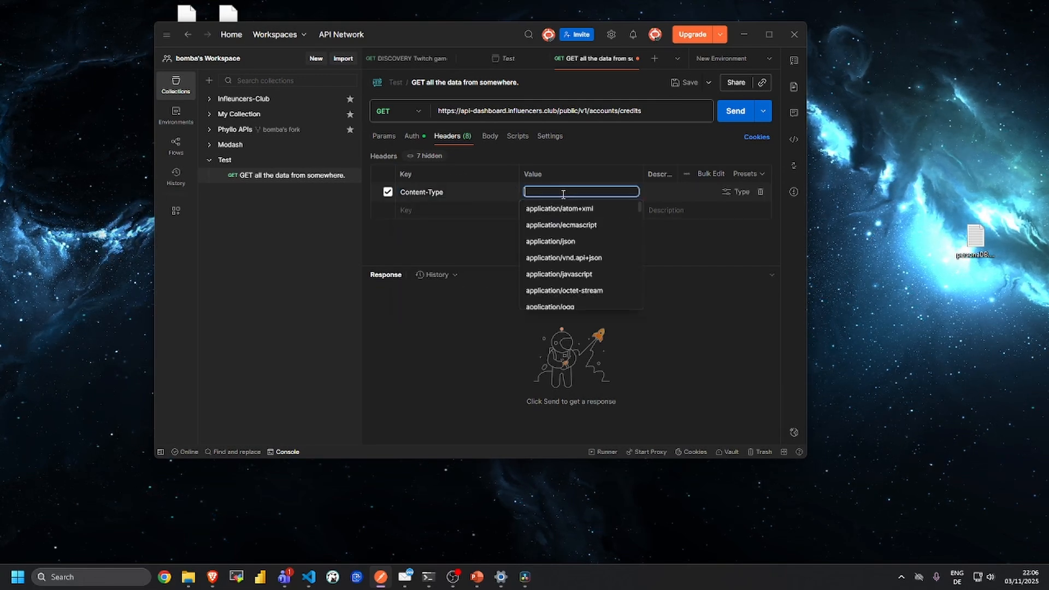
click(568, 242)
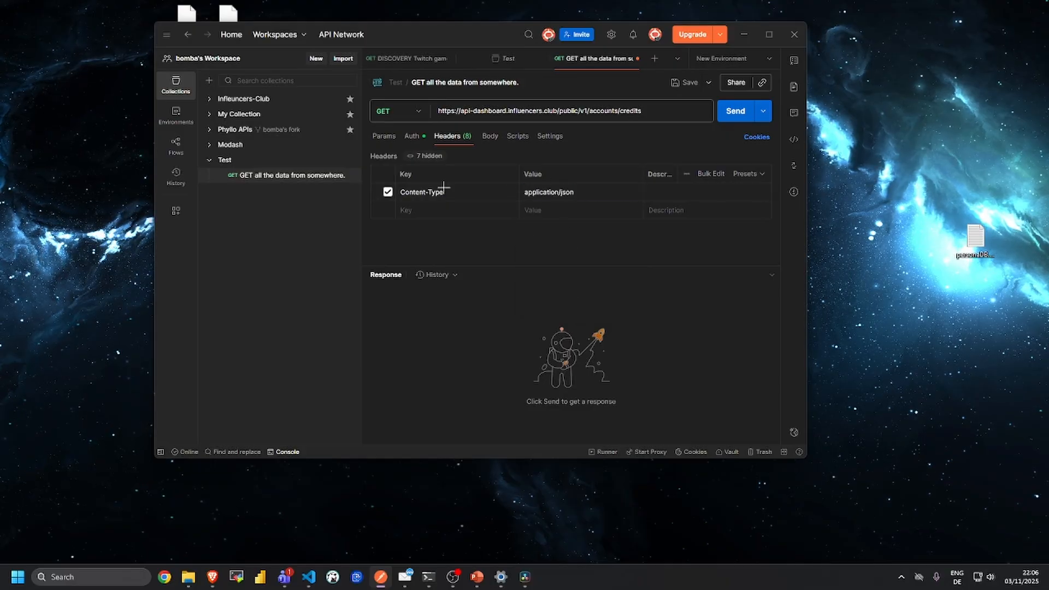
Try adding an Authorization header with the value BEARER below Content-Type.
click(459, 211)
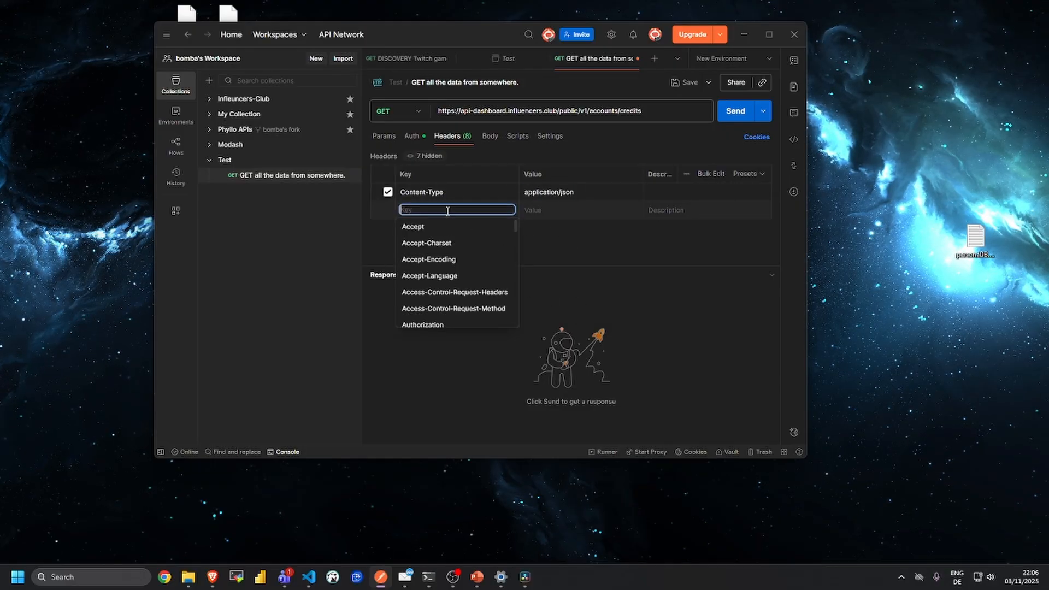
text(Authen)
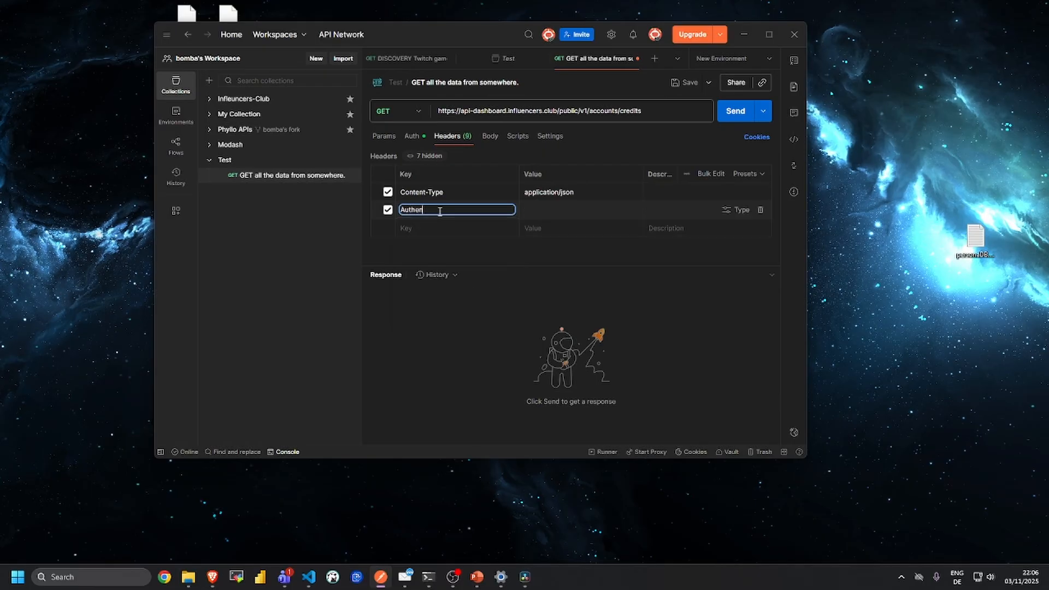
key(BackSpace)
key(BackSpace)
key(BackSpace)
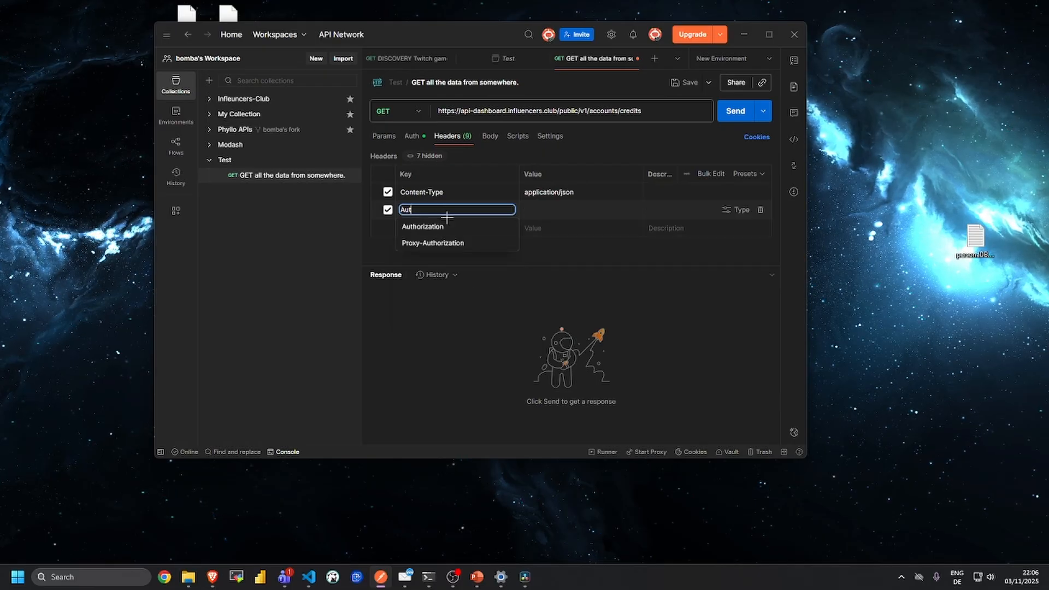
click(444, 226)
click(566, 211)
text(BEARER)
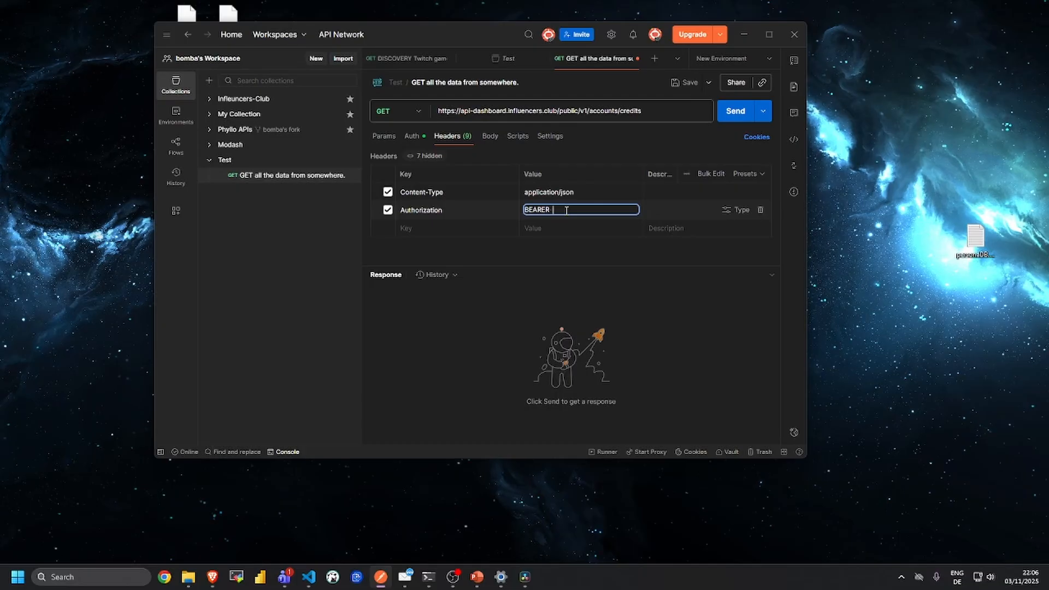
Clear the Authorization header's value and delete that header from the request.
key(BackSpace)
key(BackSpace)
key(BackSpace)
key(BackSpace)
key(BackSpace)
key(BackSpace)
key(BackSpace)
click(760, 210)
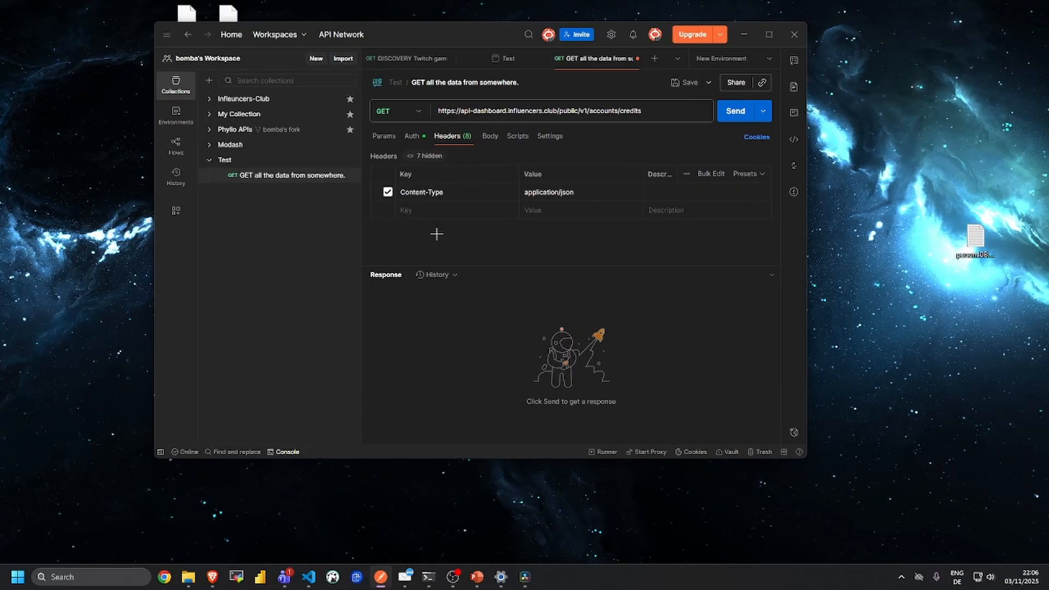
Review the request's authorization and headers, and set its body type to raw JSON.
click(412, 136)
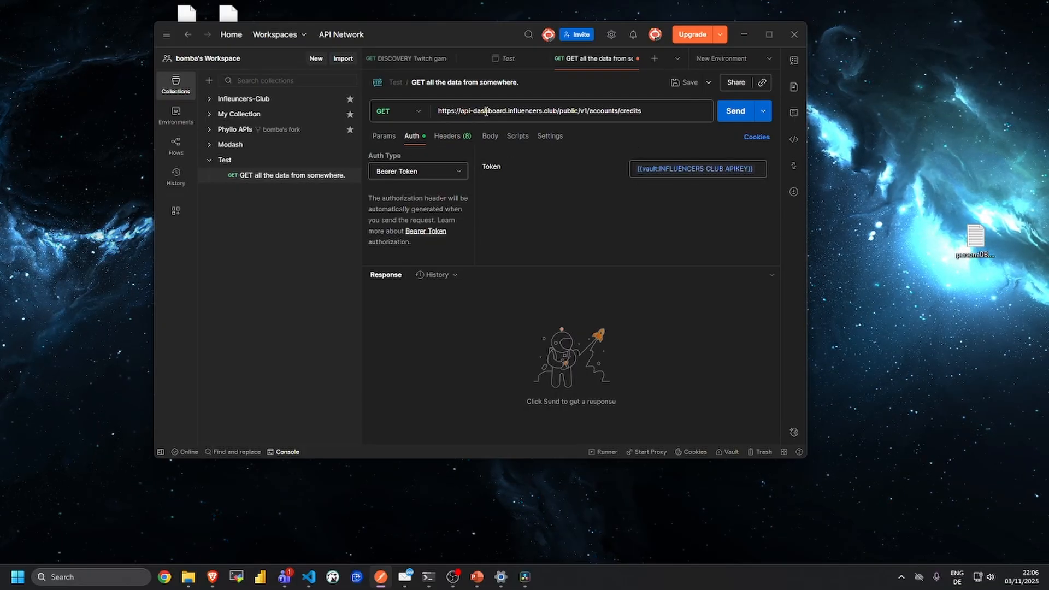
click(457, 137)
click(491, 137)
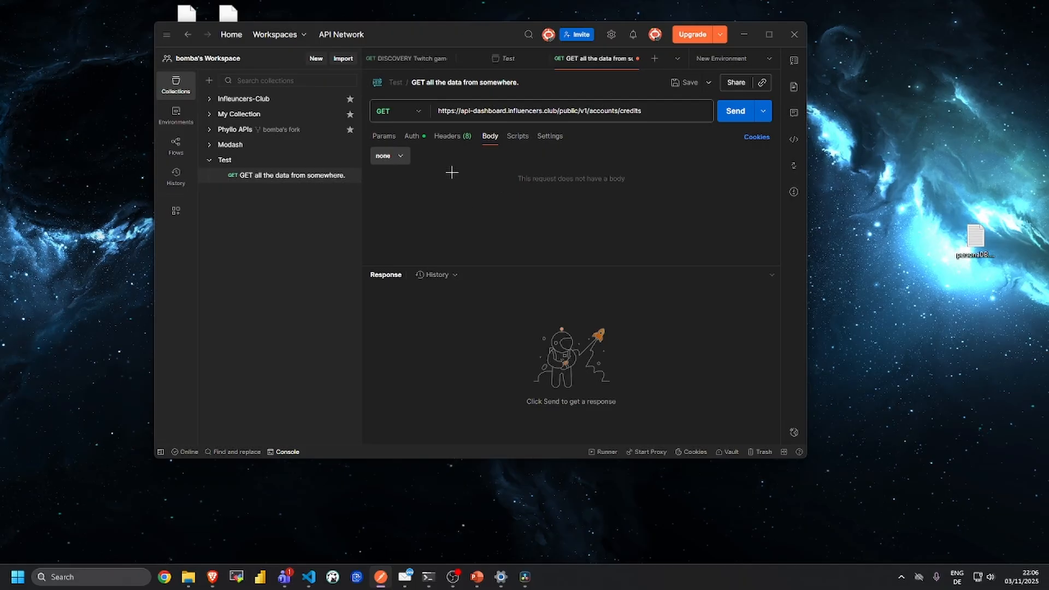
click(402, 156)
click(402, 157)
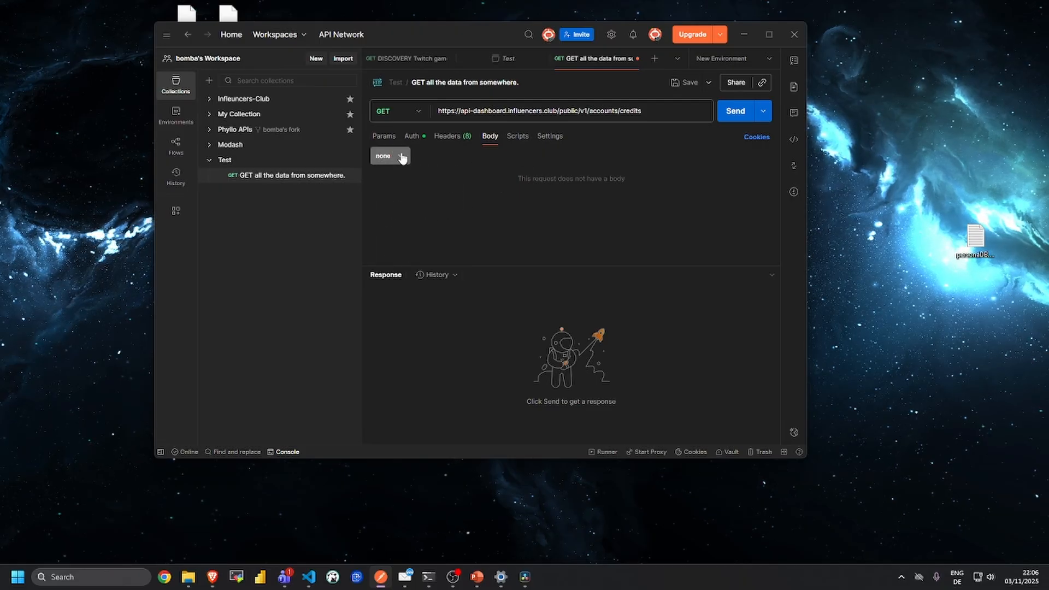
click(402, 158)
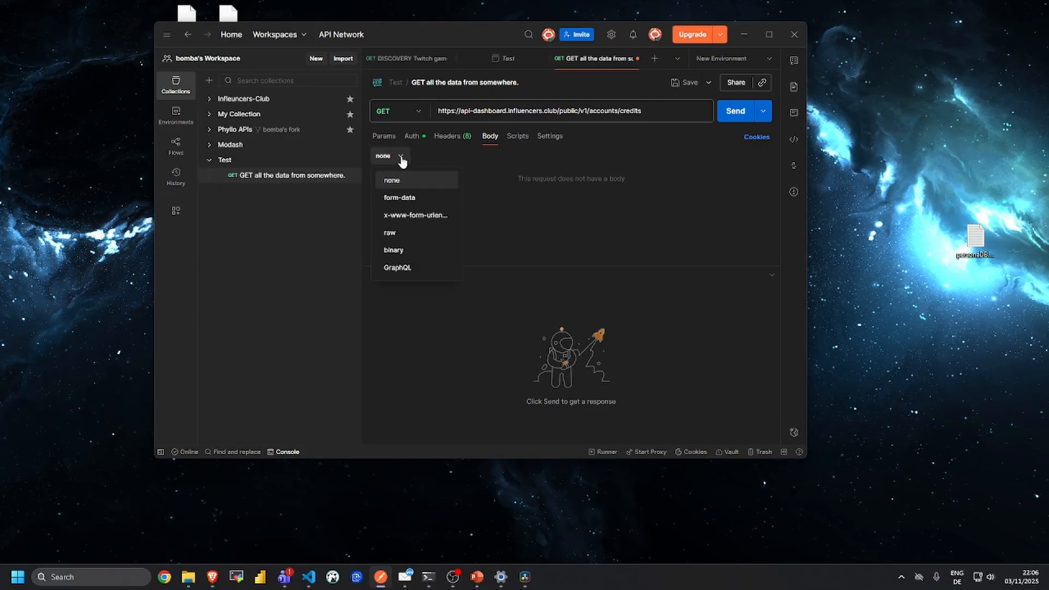
click(397, 234)
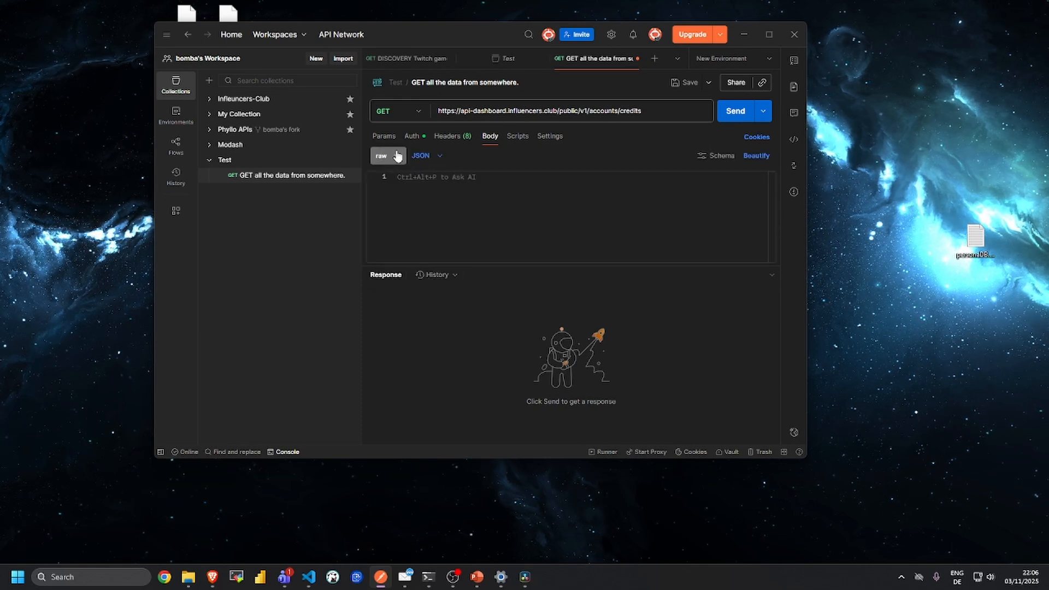
Start a JSON object in the request body and try "filters" and "plat" as its first key.
click(471, 201)
text({)
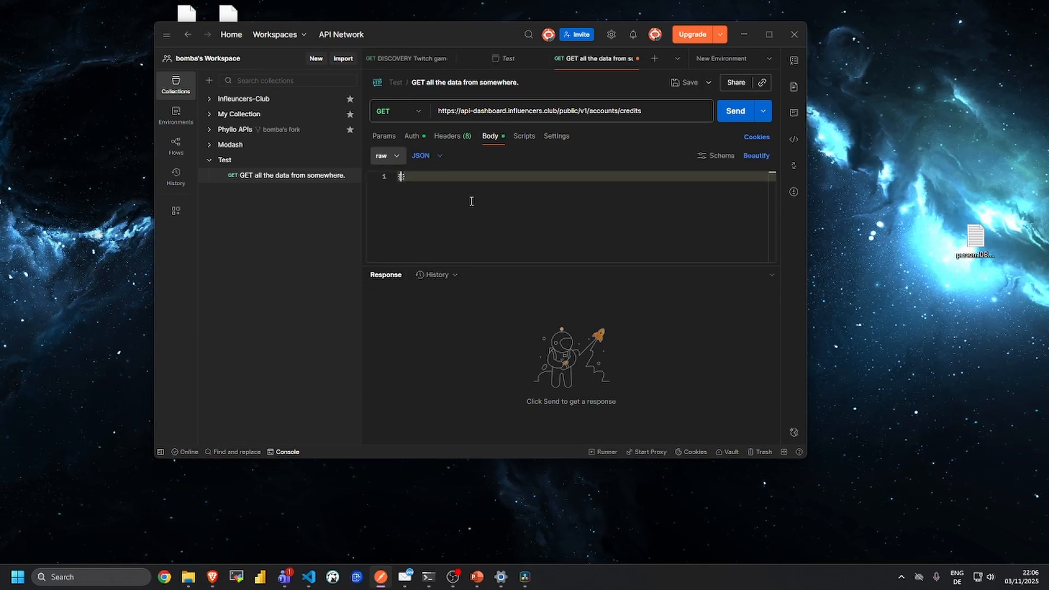
key(Return)
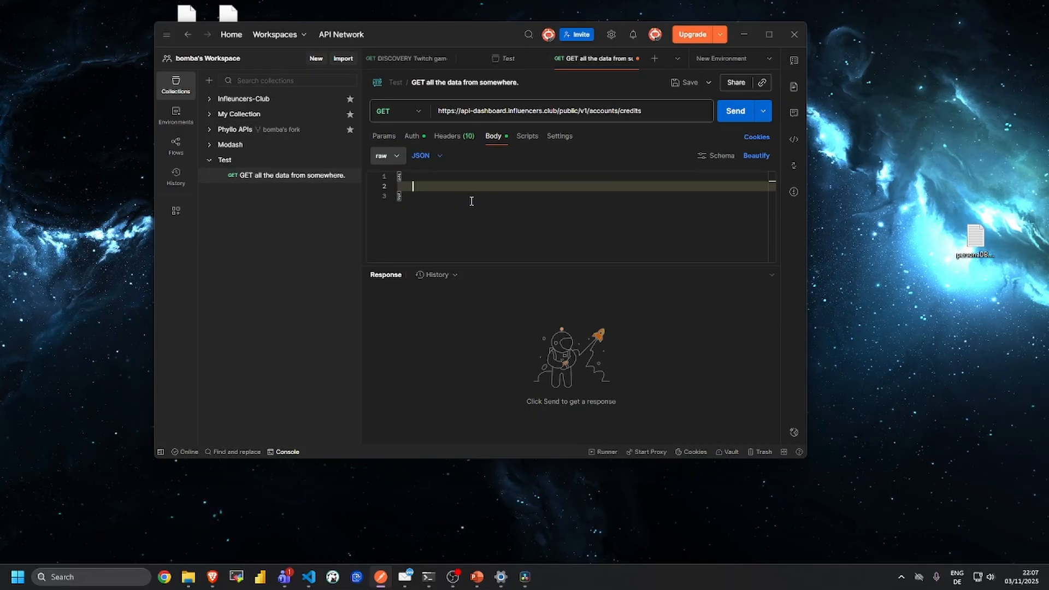
text(filters:)
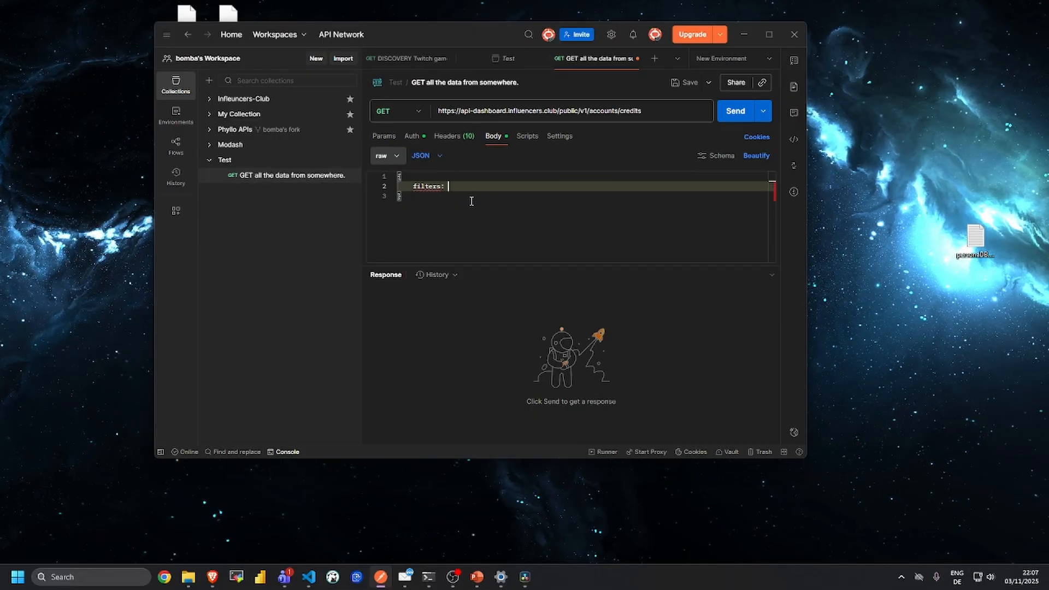
key(ctrl+BackSpace)
key(ctrl+BackSpace)
text("plat)
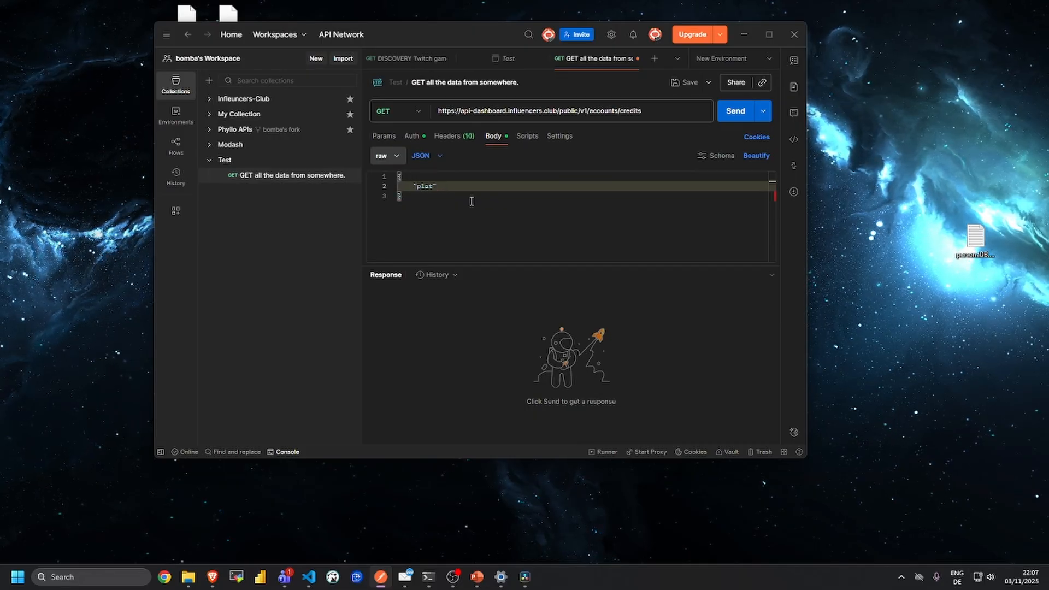
key(ctrl+BackSpace)
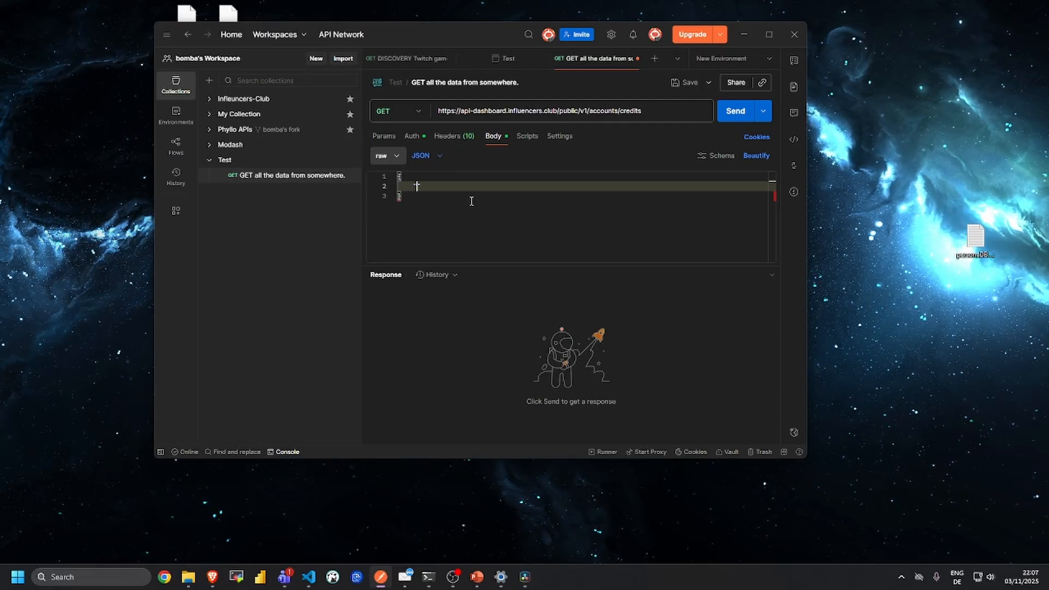
Try adding a "name" field with a first name as its value to the JSON body, and clear the whole body.
text(name":)
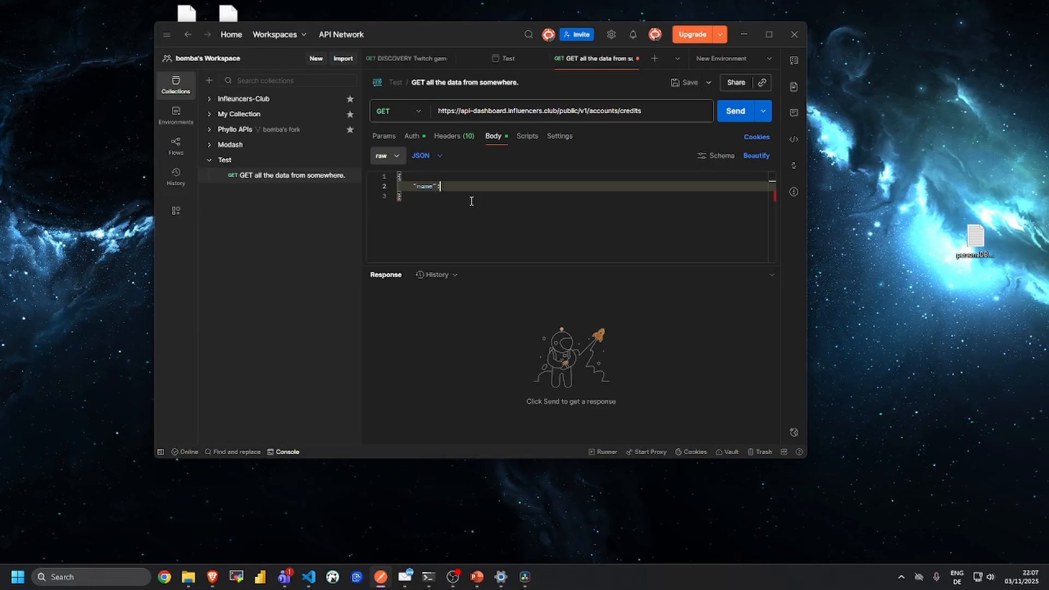
text( "justin")
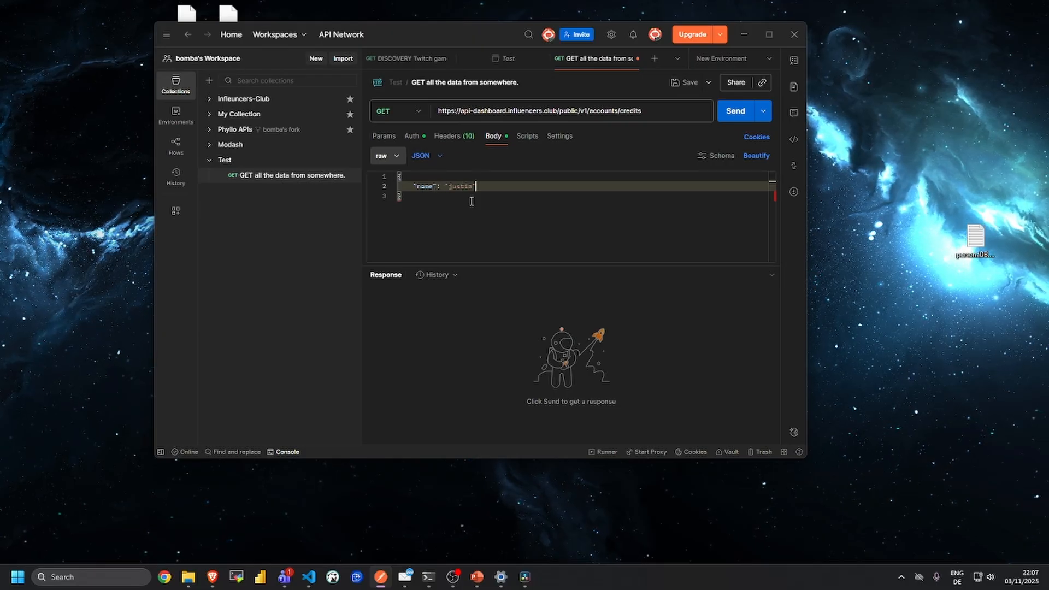
text(,)
key(Return)
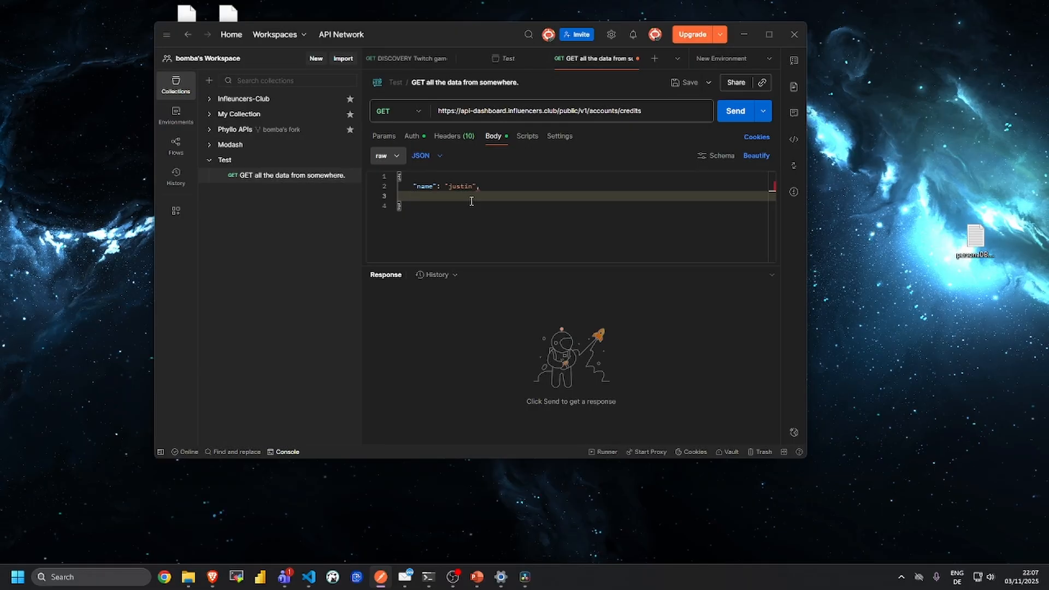
key(BackSpace)
key(BackSpace)
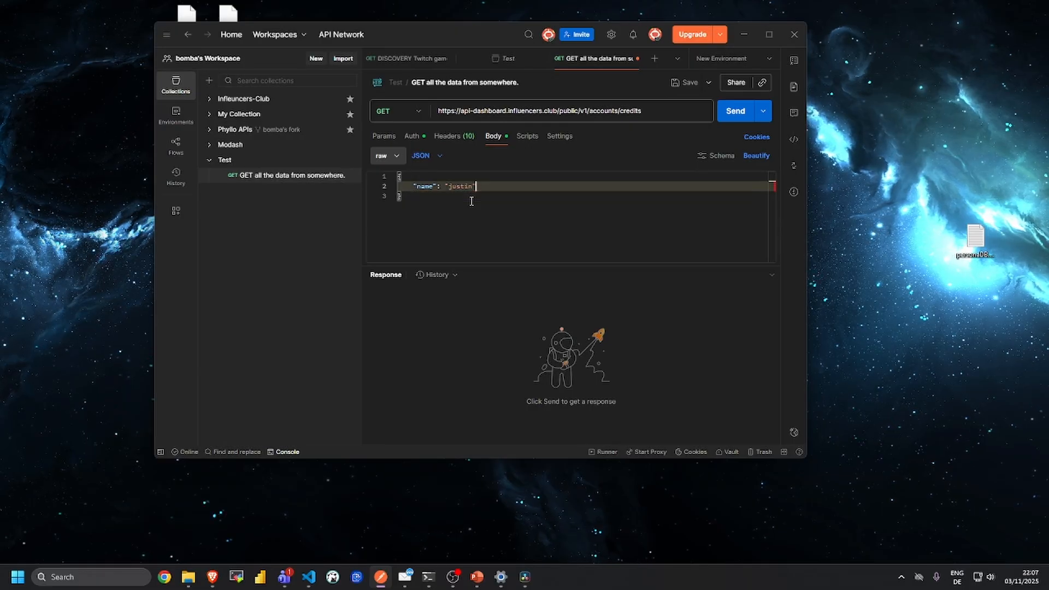
key(ctrl+a)
key(BackSpace)
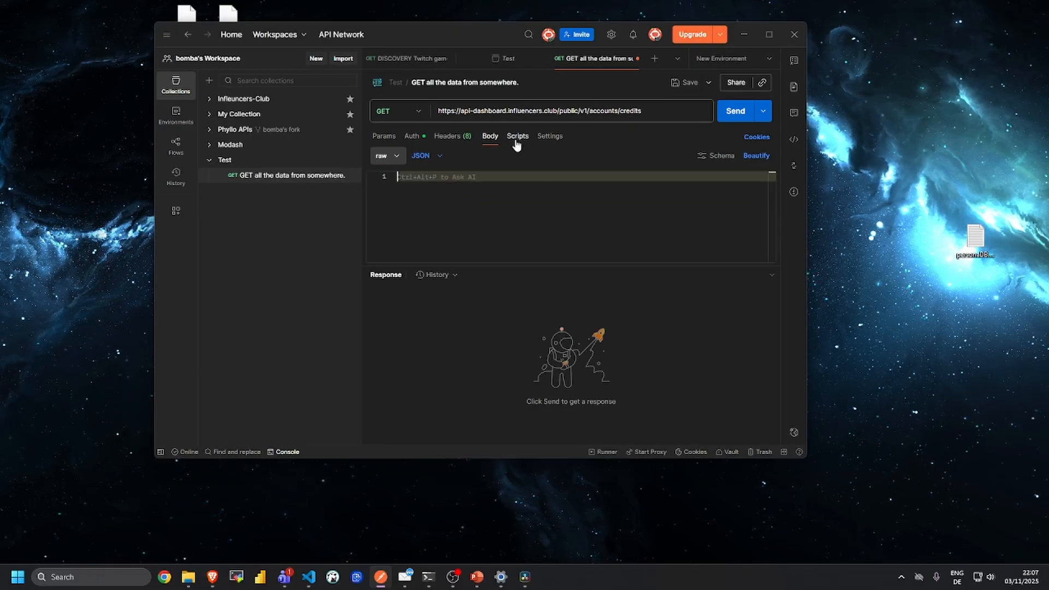
Look over the request's scripts and settings, and send the GET request to the accounts/credits URL.
click(516, 141)
click(547, 140)
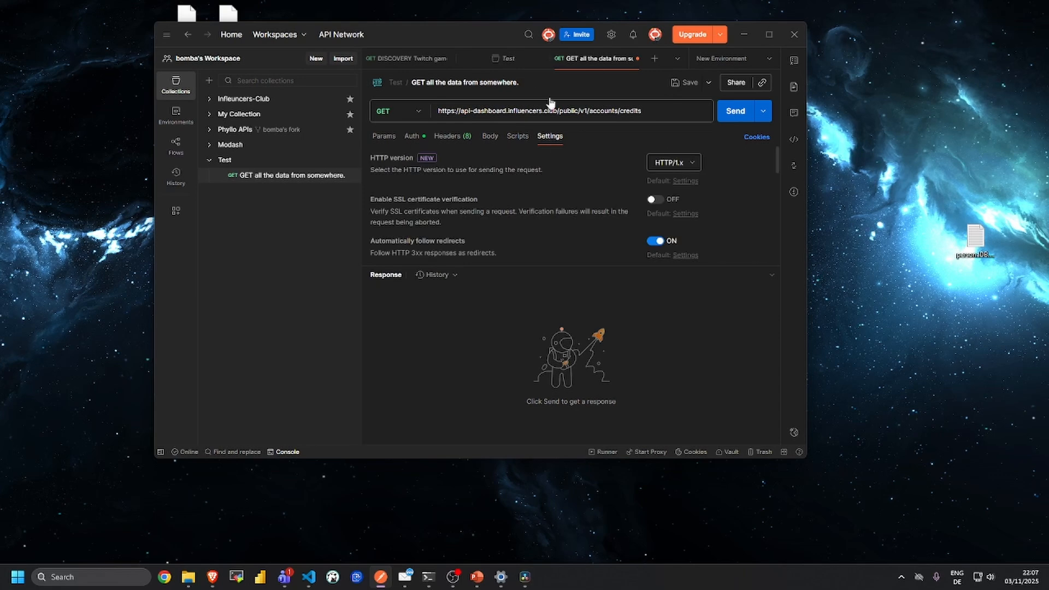
scroll(775, 165, down, 1)
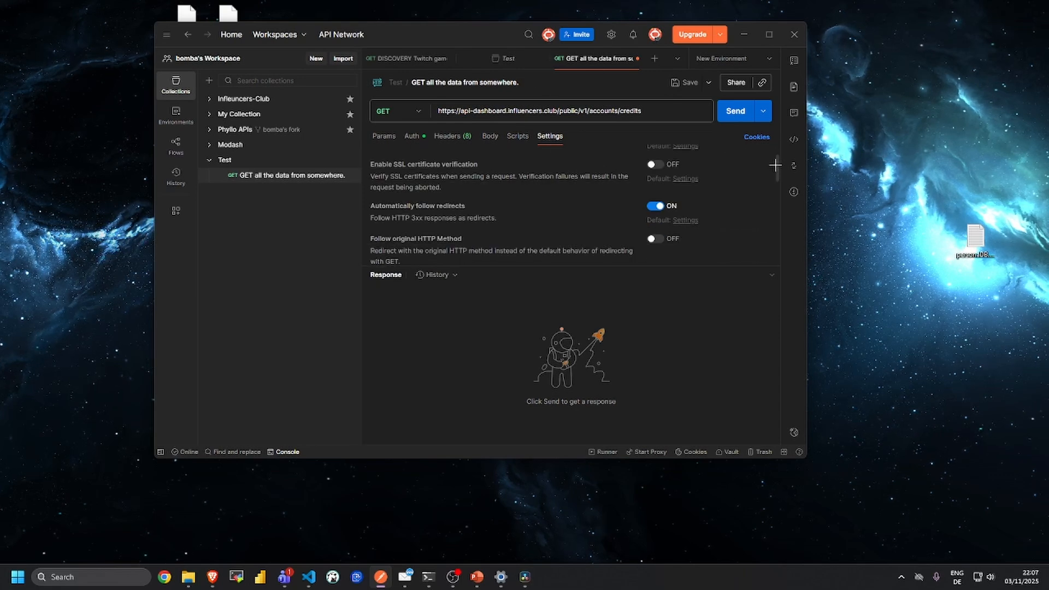
drag(776, 165, 777, 145)
click(658, 110)
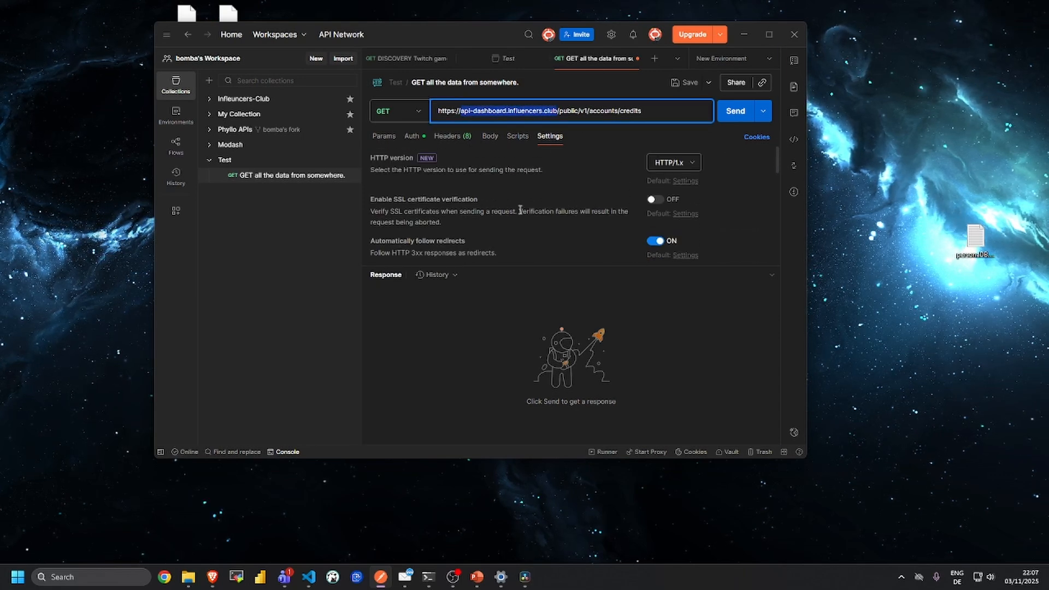
click(734, 111)
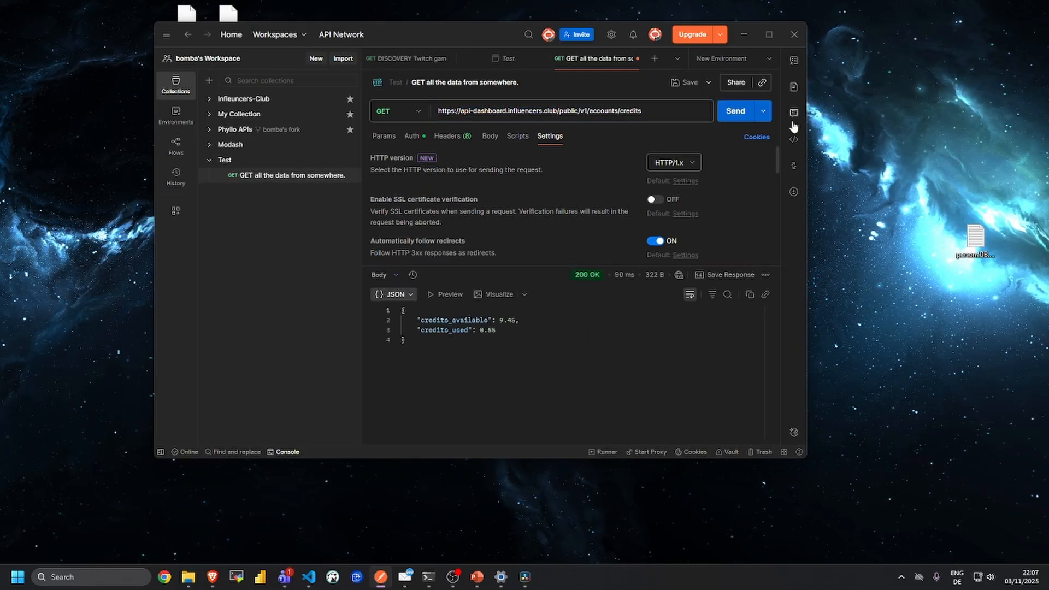
Examine the variables used in the request and all available variables, and look at its documentation and comments.
click(794, 64)
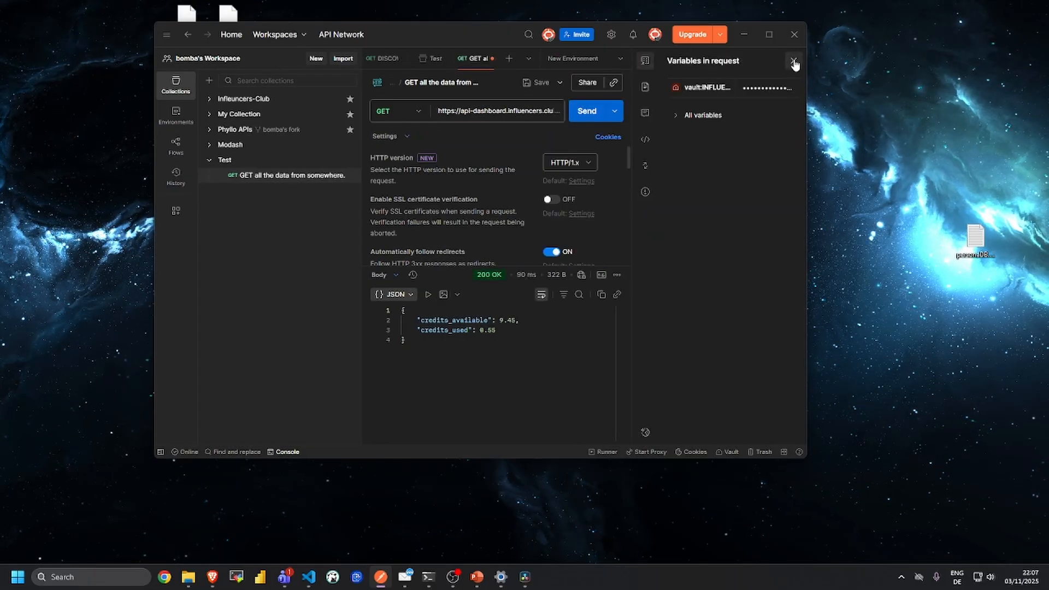
click(680, 119)
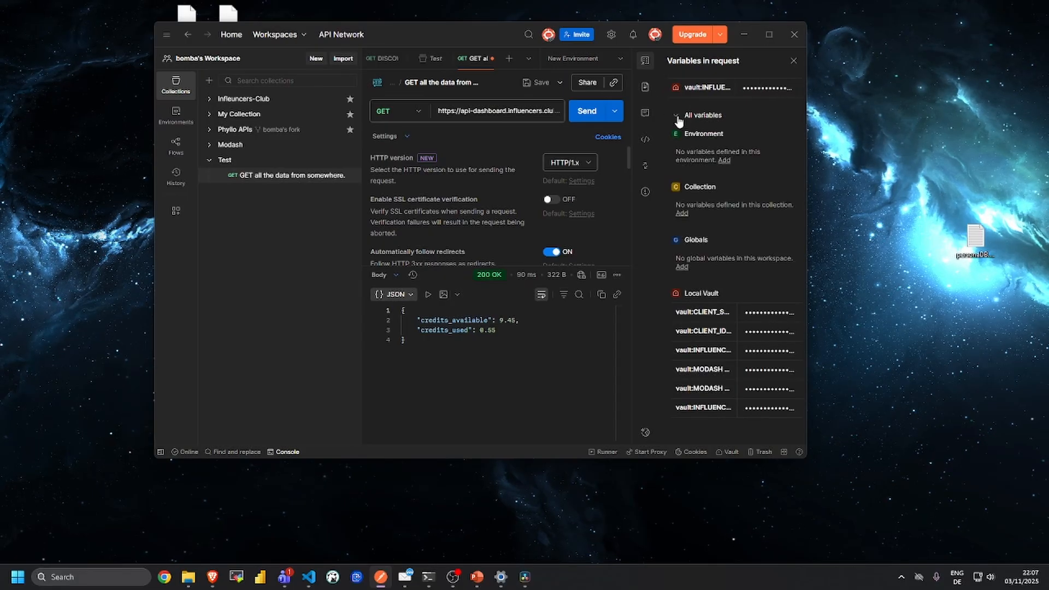
click(676, 119)
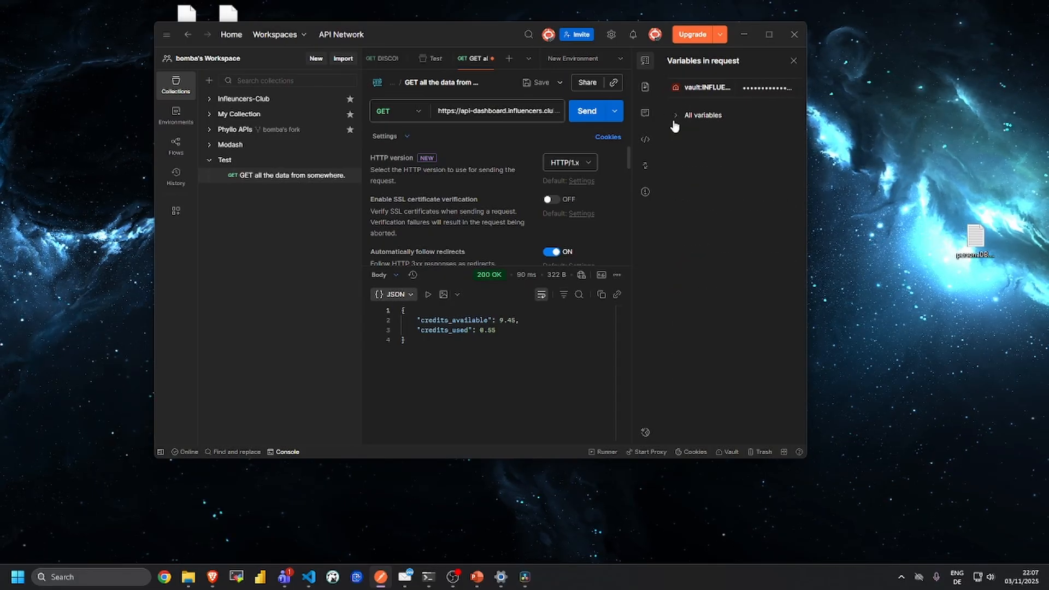
click(646, 89)
click(645, 113)
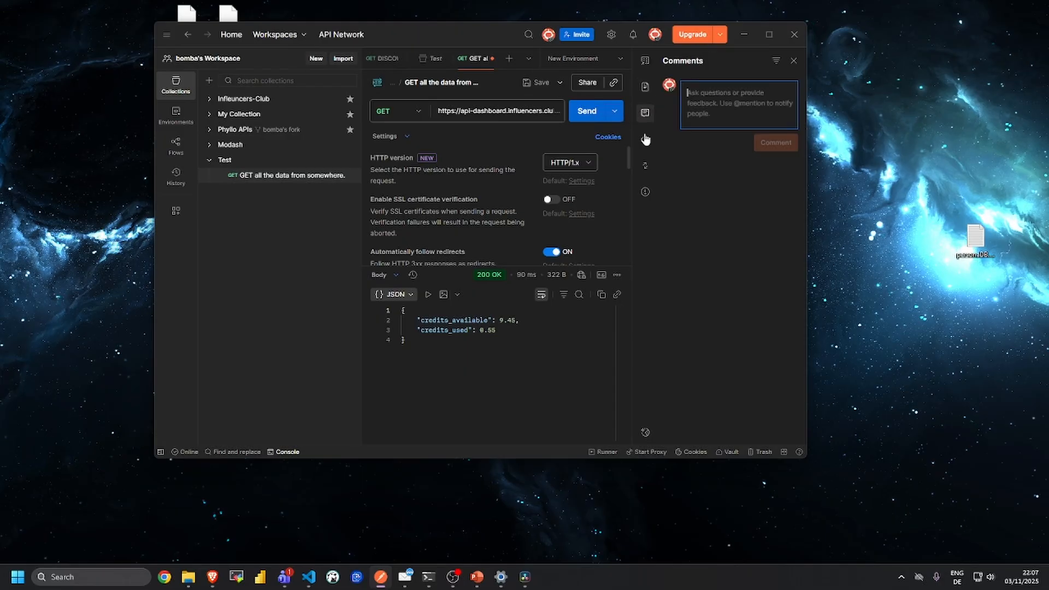
Examine the request's cURL code snippet with its URL, headers and data, plus the related requests and request details.
click(645, 139)
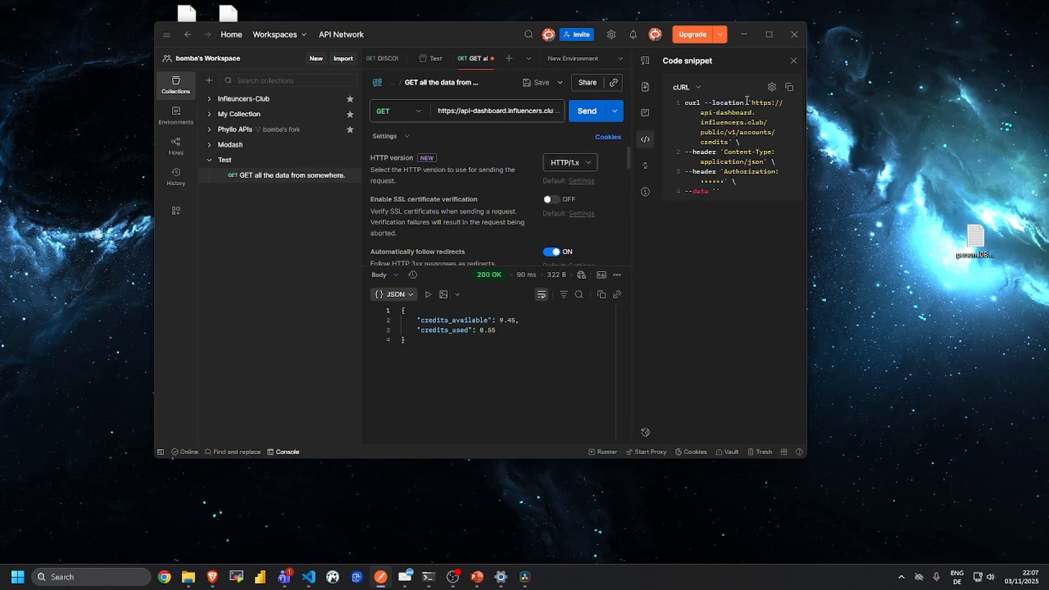
drag(747, 101, 728, 181)
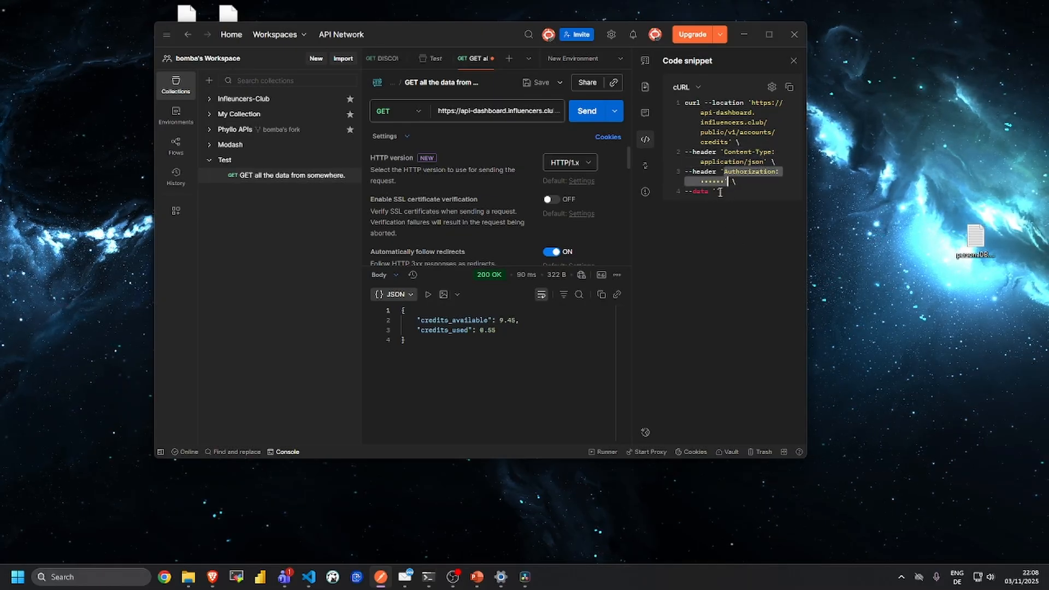
click(720, 192)
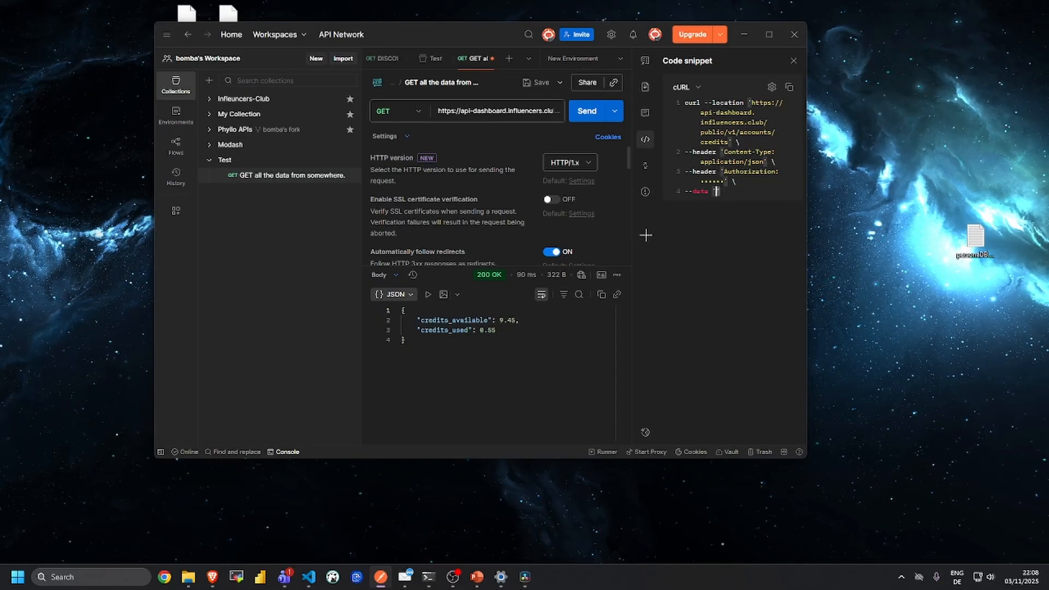
click(645, 166)
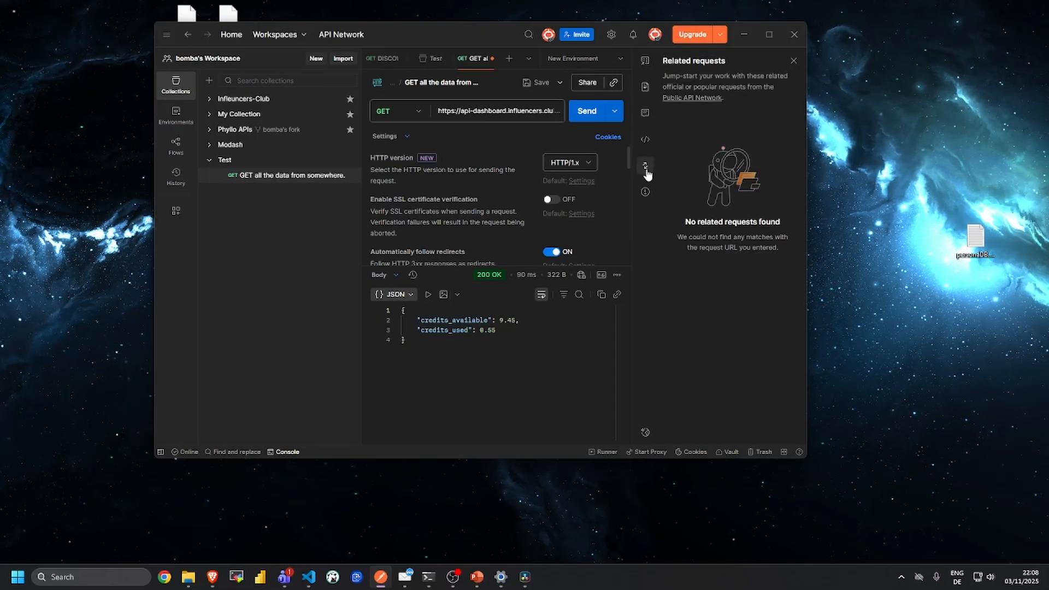
click(646, 191)
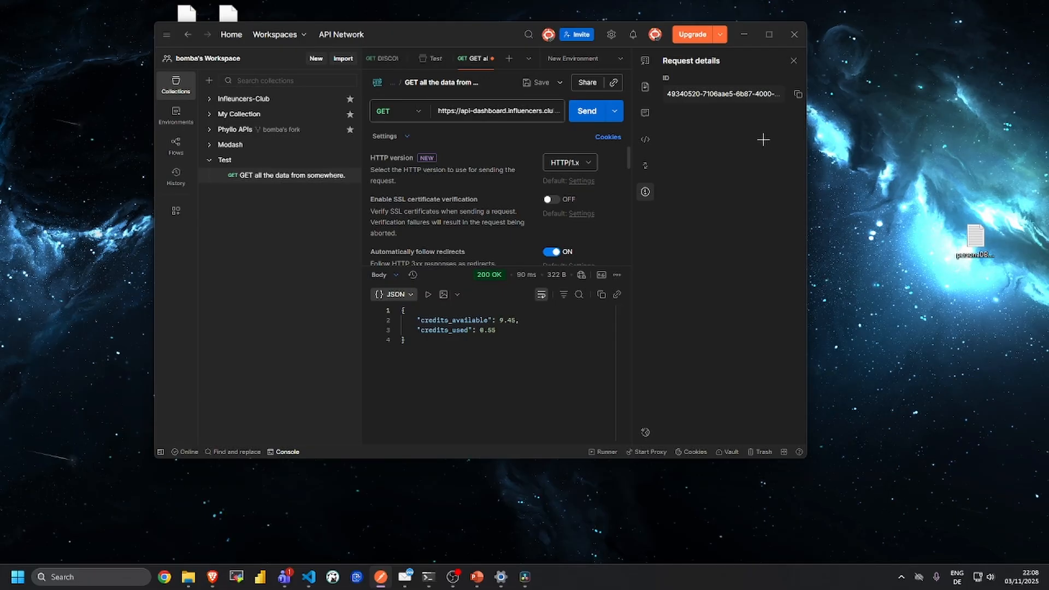
click(794, 61)
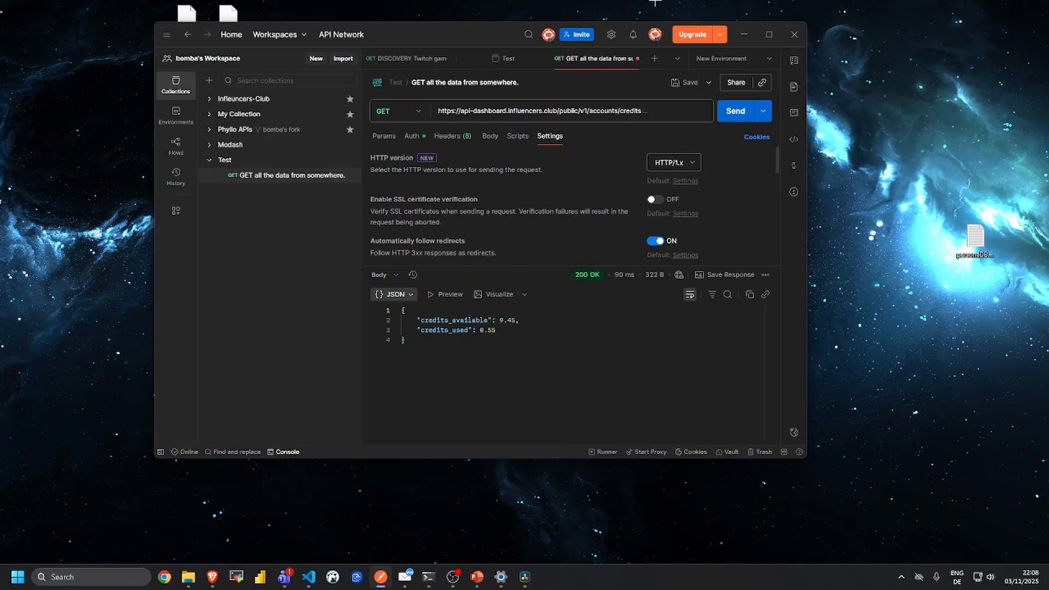
Reopen the cURL code snippet and review it alongside the JSON response body.
click(796, 139)
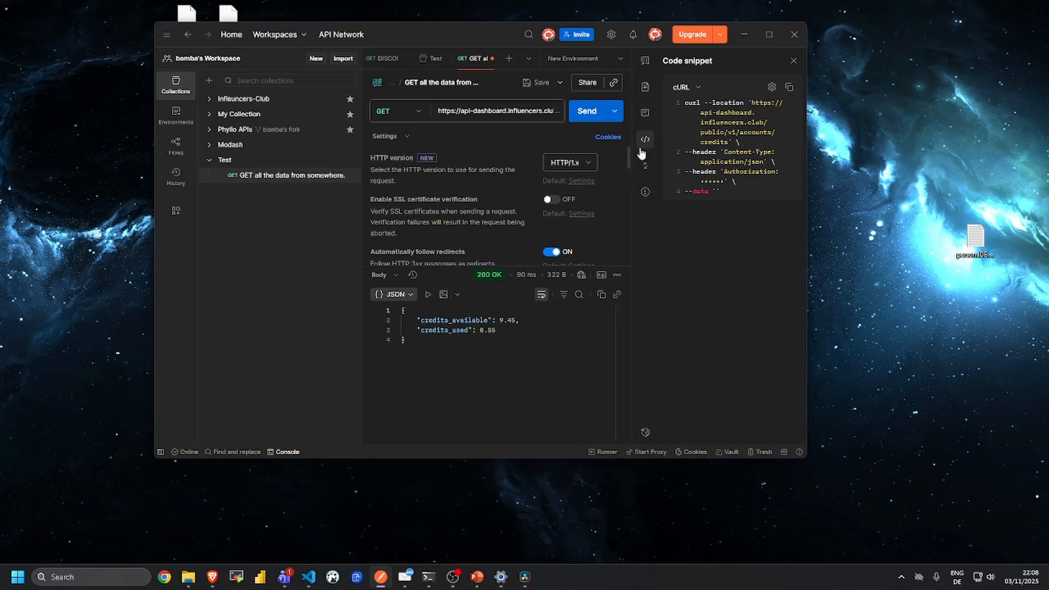
drag(684, 103, 759, 172)
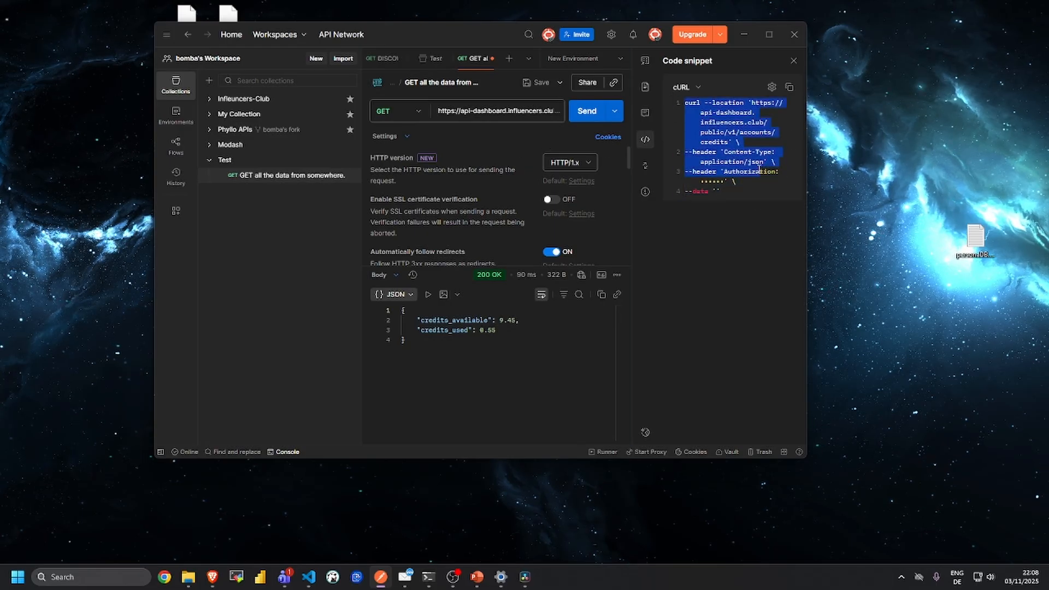
click(759, 172)
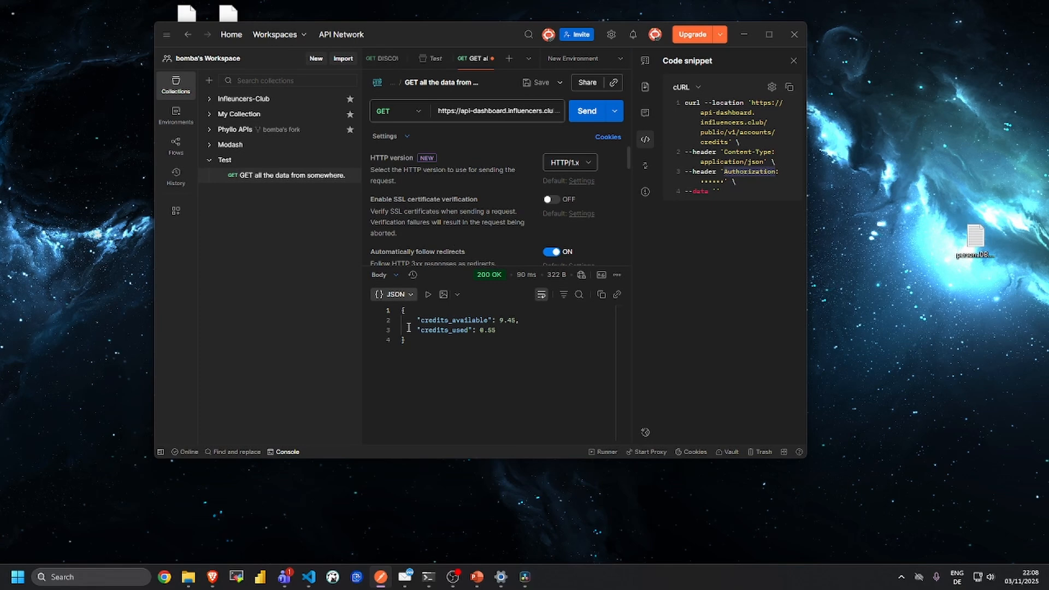
drag(408, 340, 384, 294)
click(424, 368)
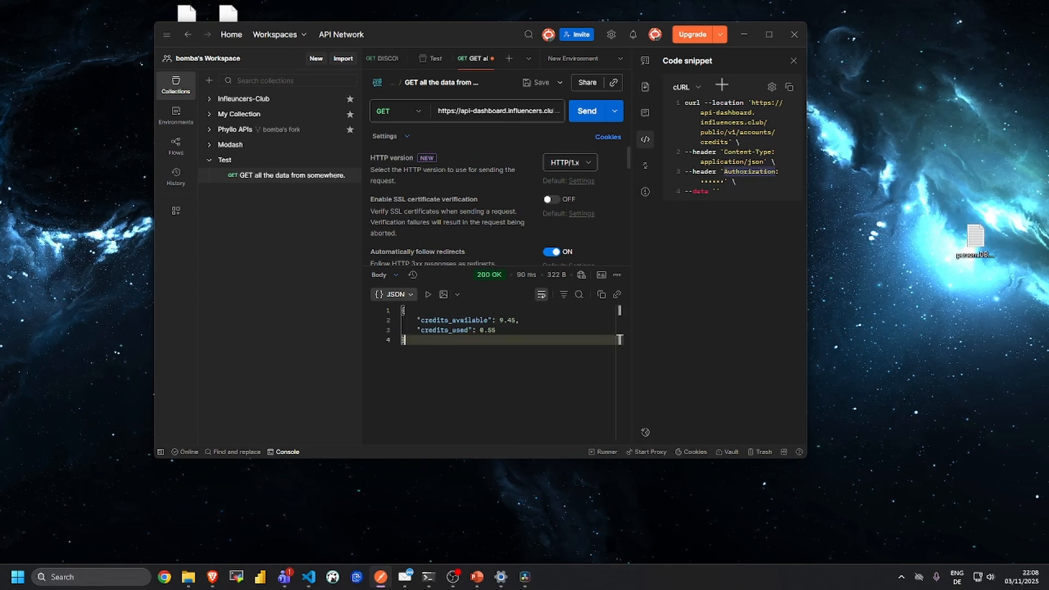
Close the code snippet and save the GET request in the Test collection.
click(794, 61)
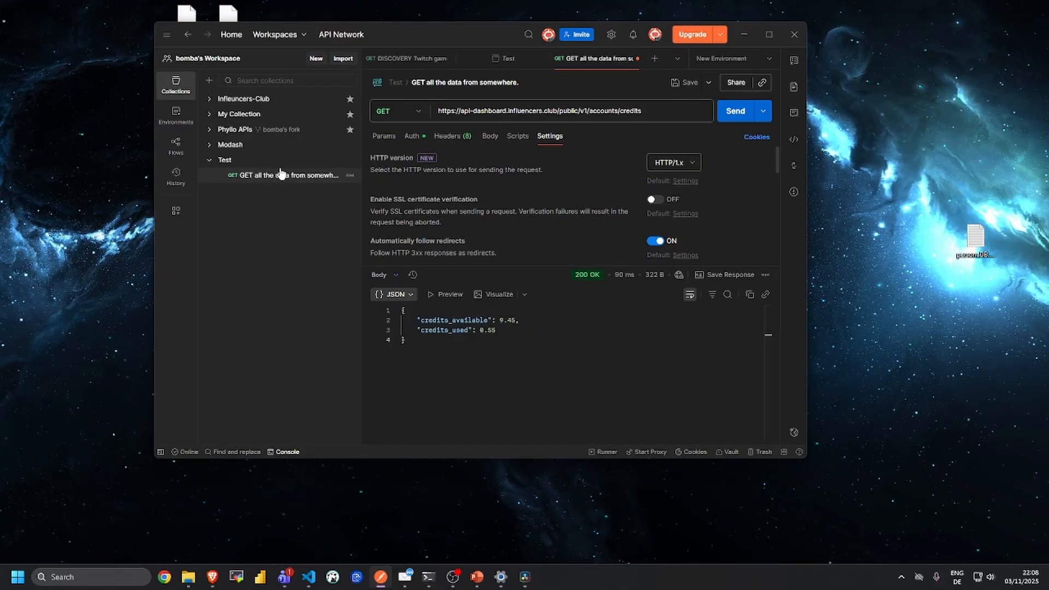
key(ctrl+s)
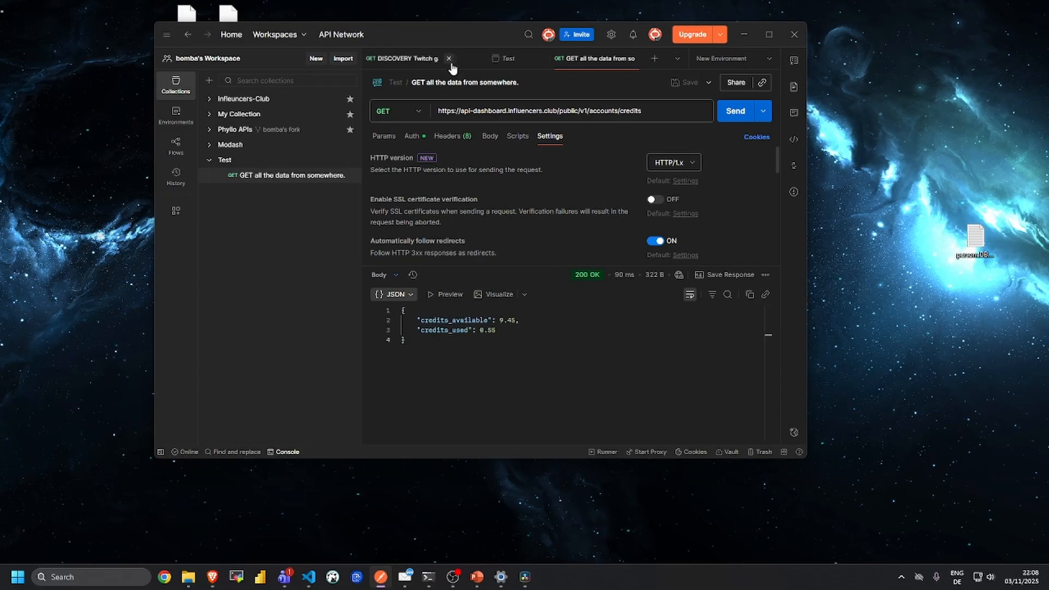
Close the saved request and add a new request named "Doesn't require authenticatoin" to the Test collection.
key(ctrl+w)
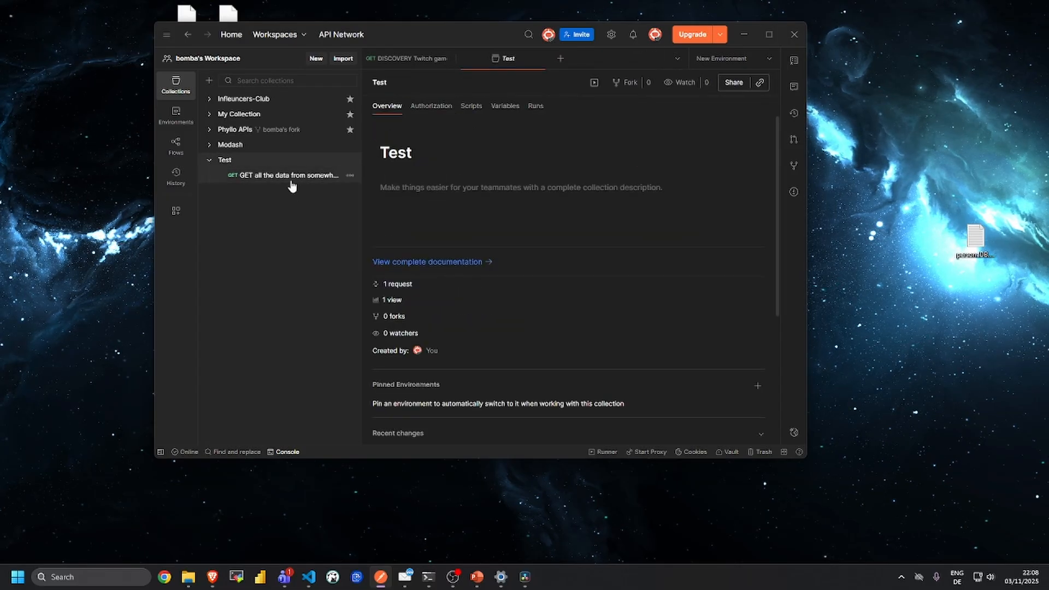
click(324, 161)
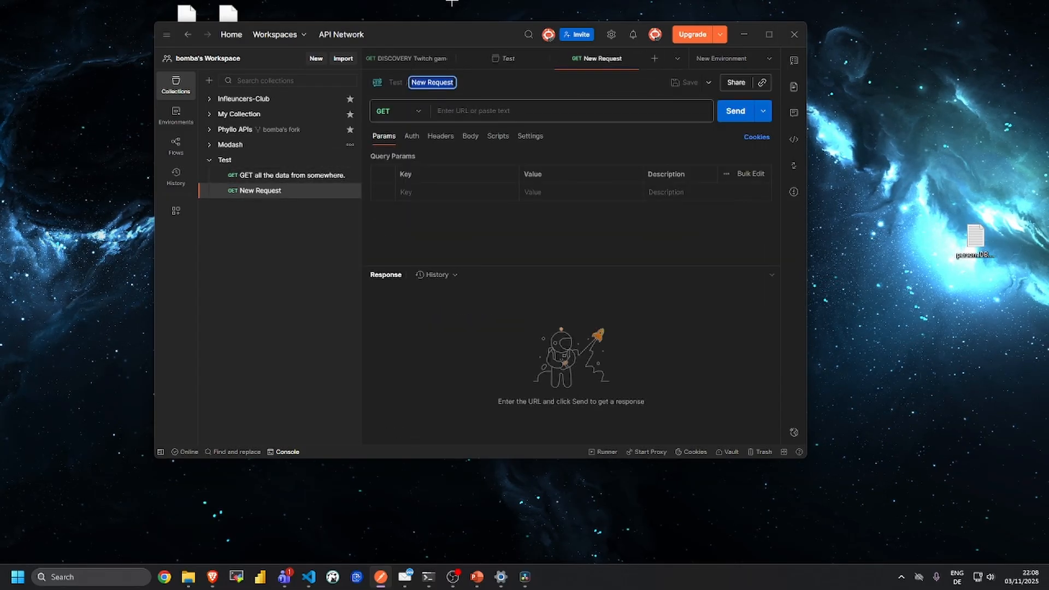
text(Doesn't)
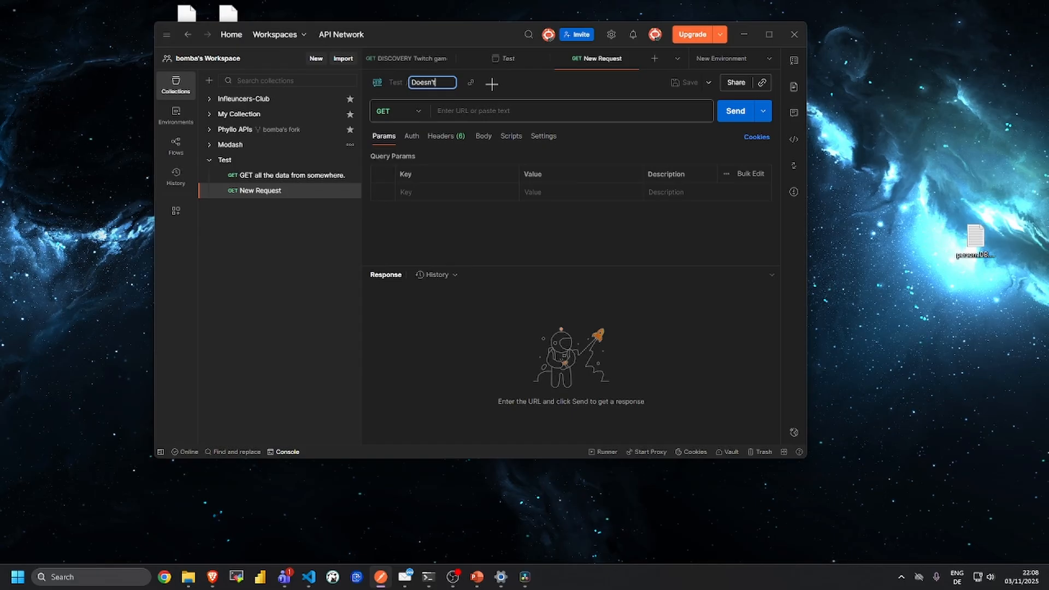
text( require authenticatoin)
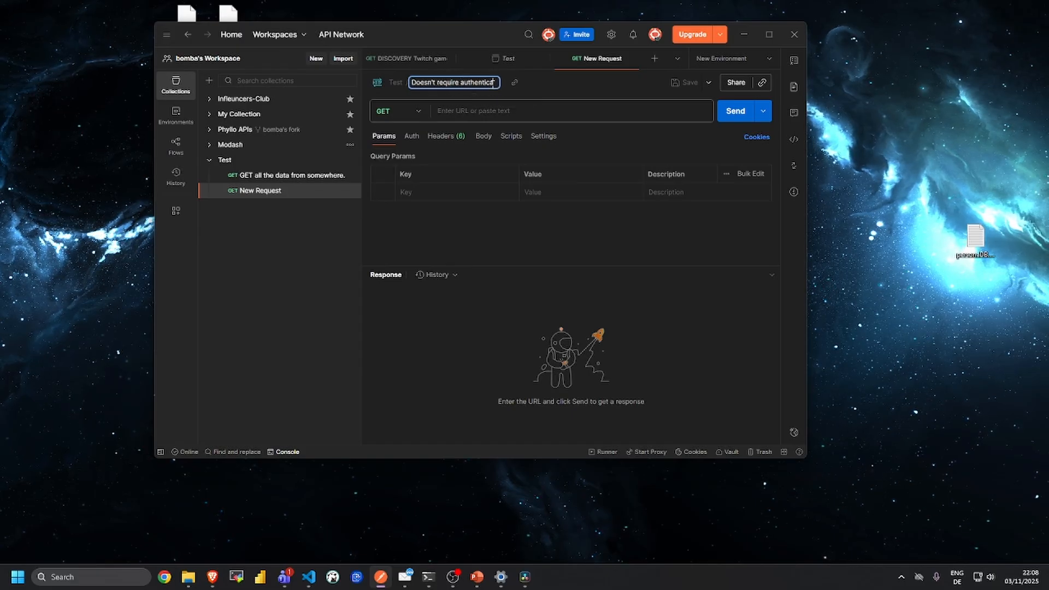
key(Return)
Set the new request's authorization type to No Auth.
click(411, 136)
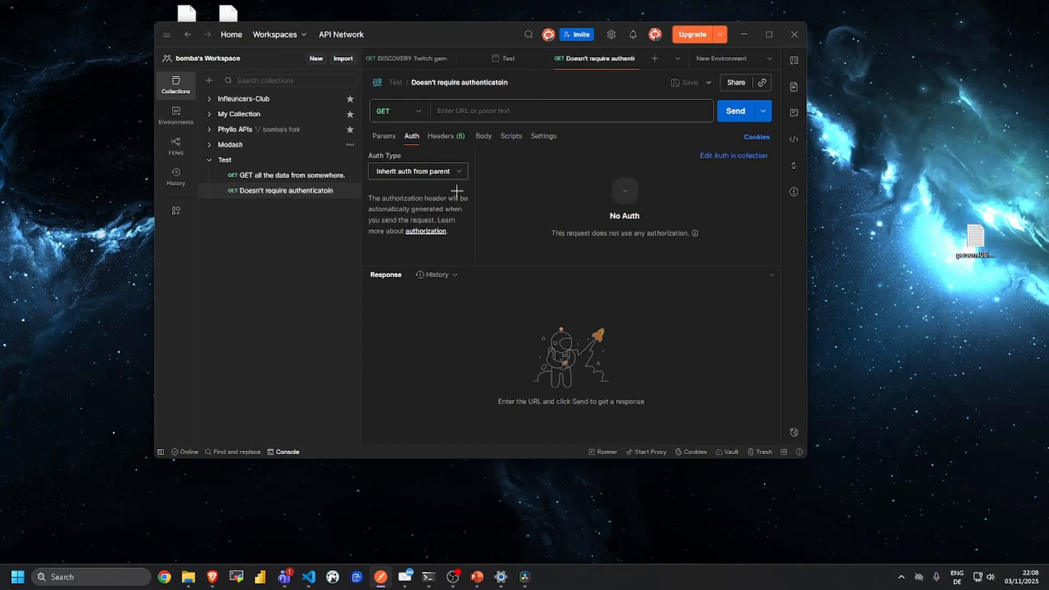
click(416, 171)
click(428, 213)
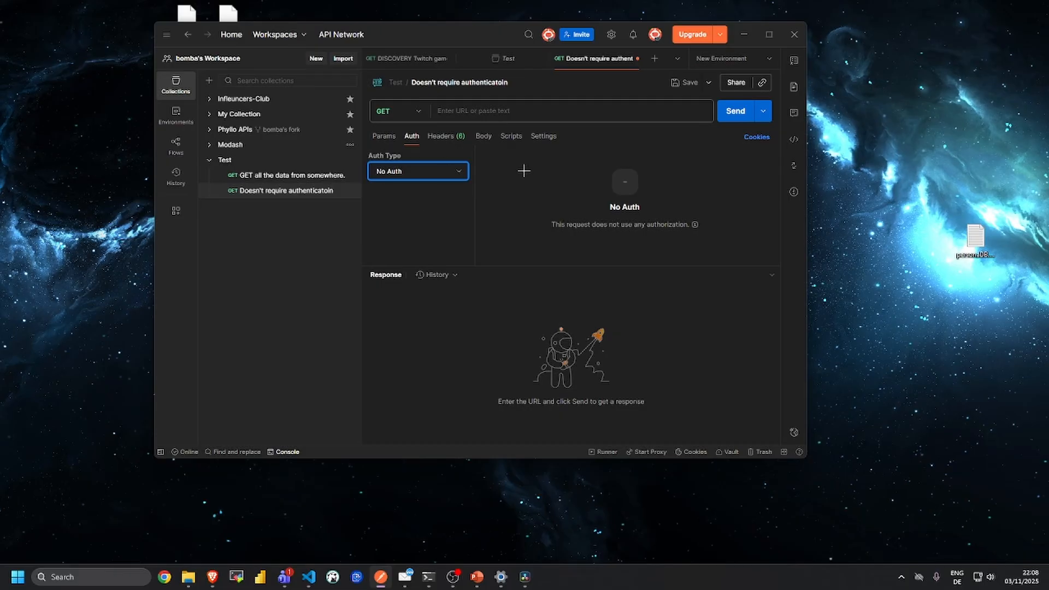
click(494, 110)
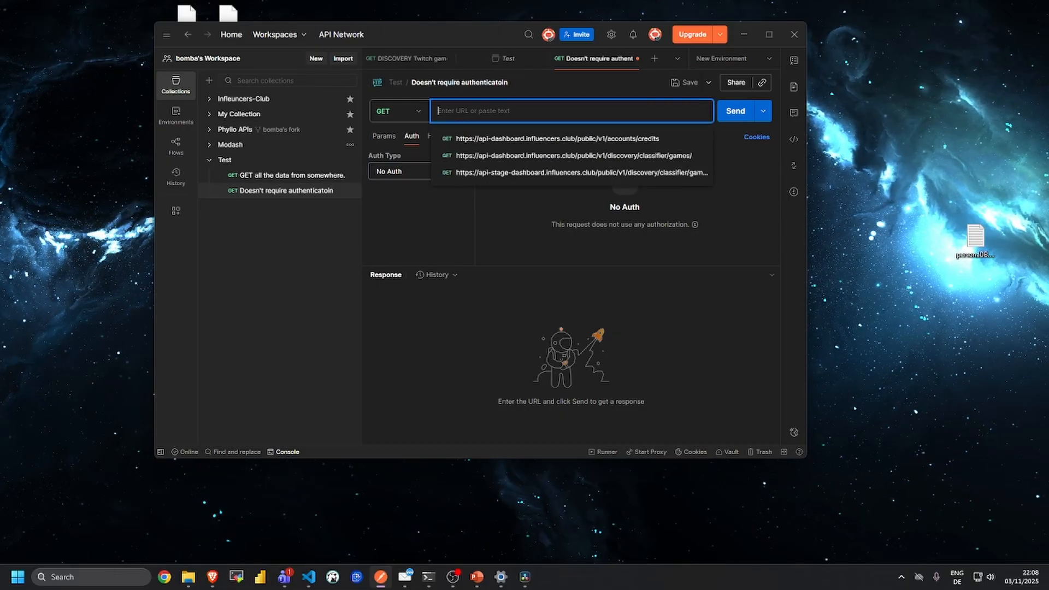
key(alt+Tab)
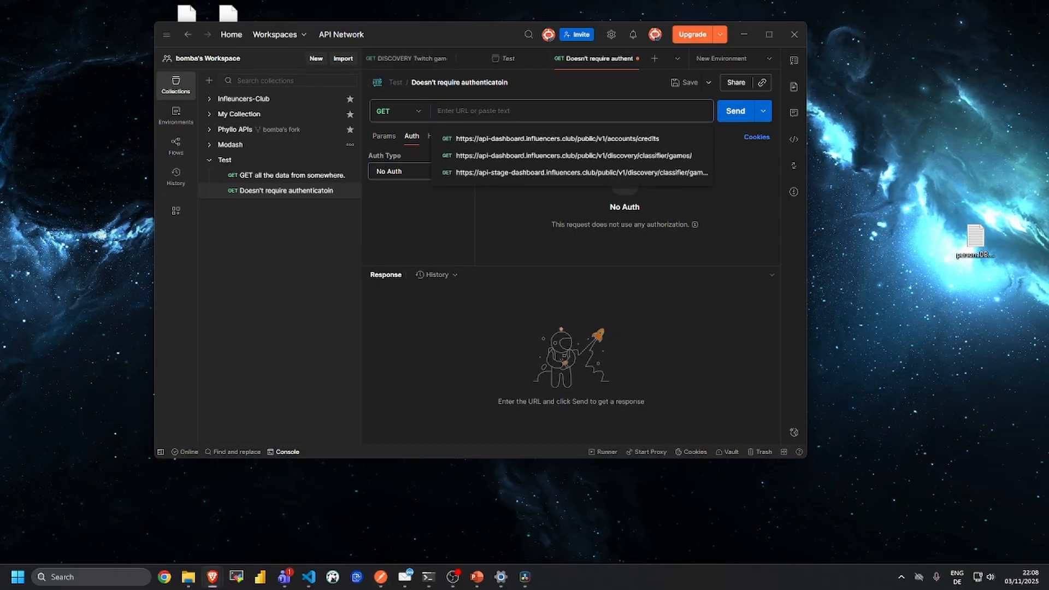
click(447, 113)
key(ctrl+v)
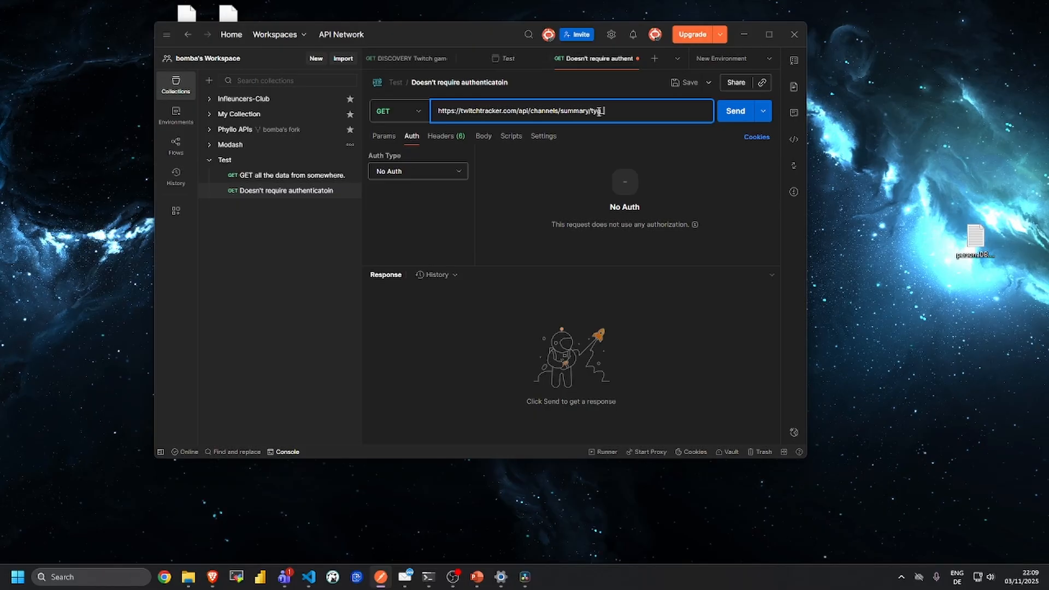
click(419, 111)
click(735, 110)
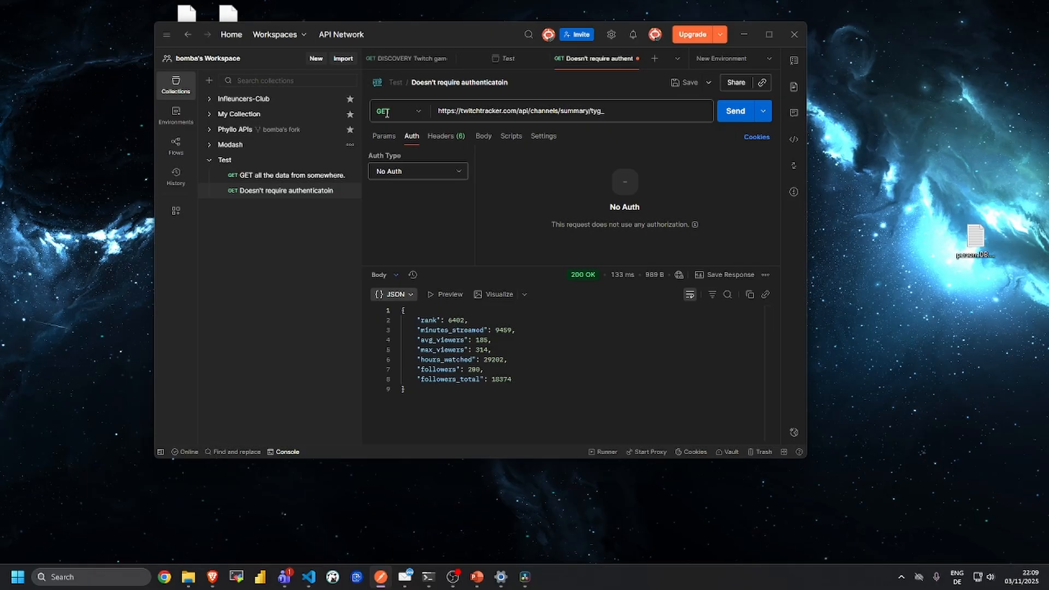
Send the same request with the POST method and once more with the PUT method.
click(387, 112)
click(395, 155)
click(735, 112)
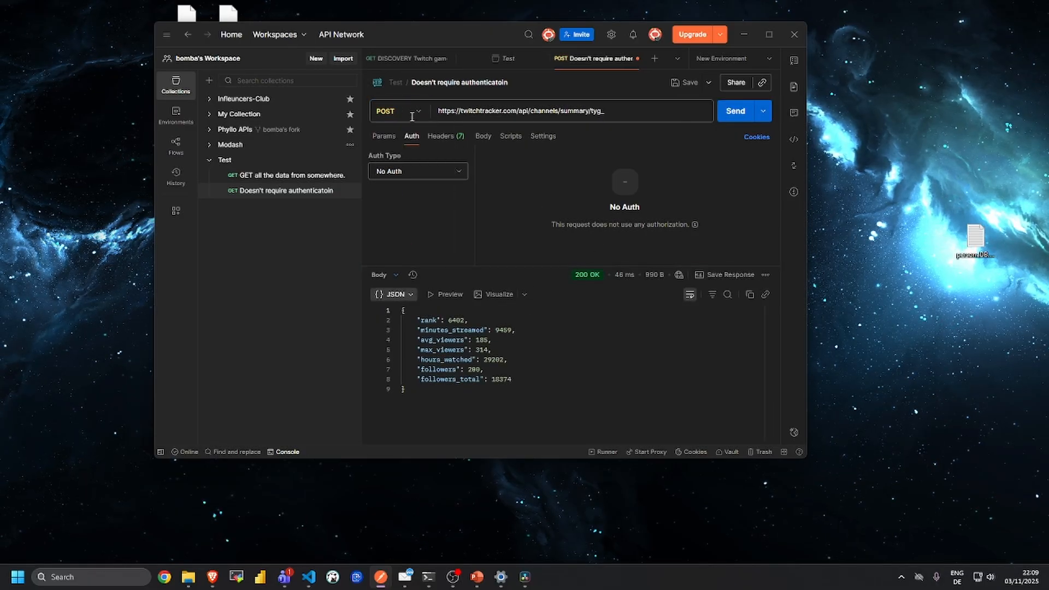
click(412, 112)
click(404, 173)
click(736, 111)
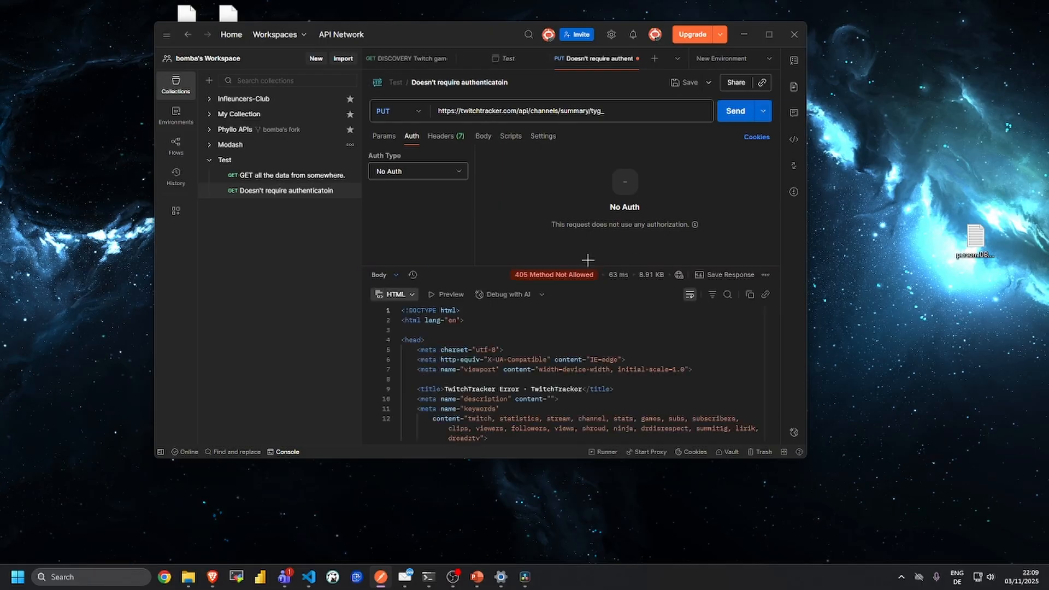
Examine the HTML response body of the PUT request and go through its matches for "error".
scroll(605, 344, down, 5)
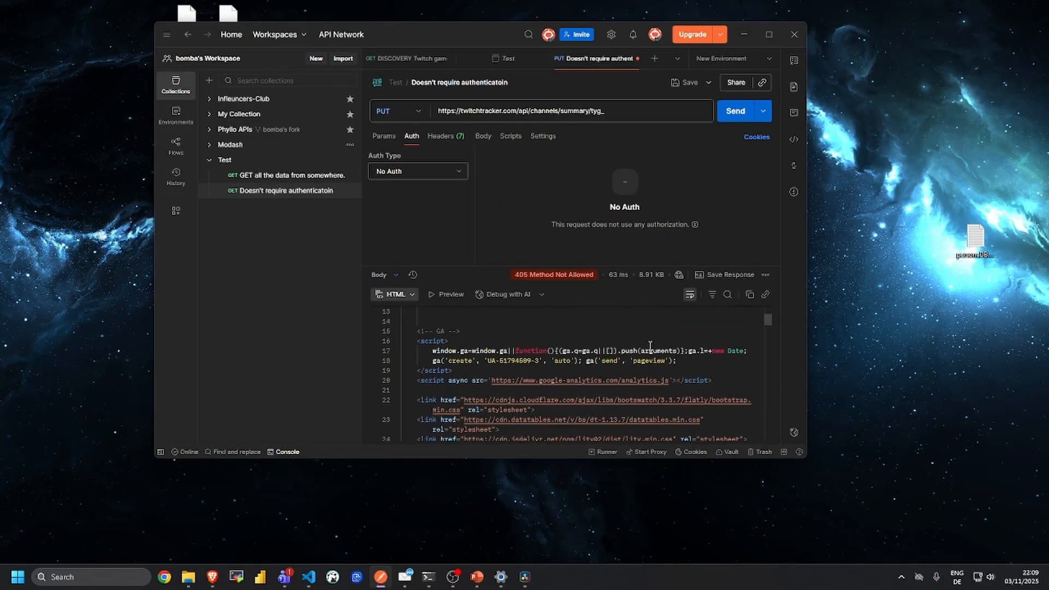
scroll(605, 345, up, 4)
drag(548, 371, 470, 333)
click(523, 362)
scroll(526, 372, down, 3)
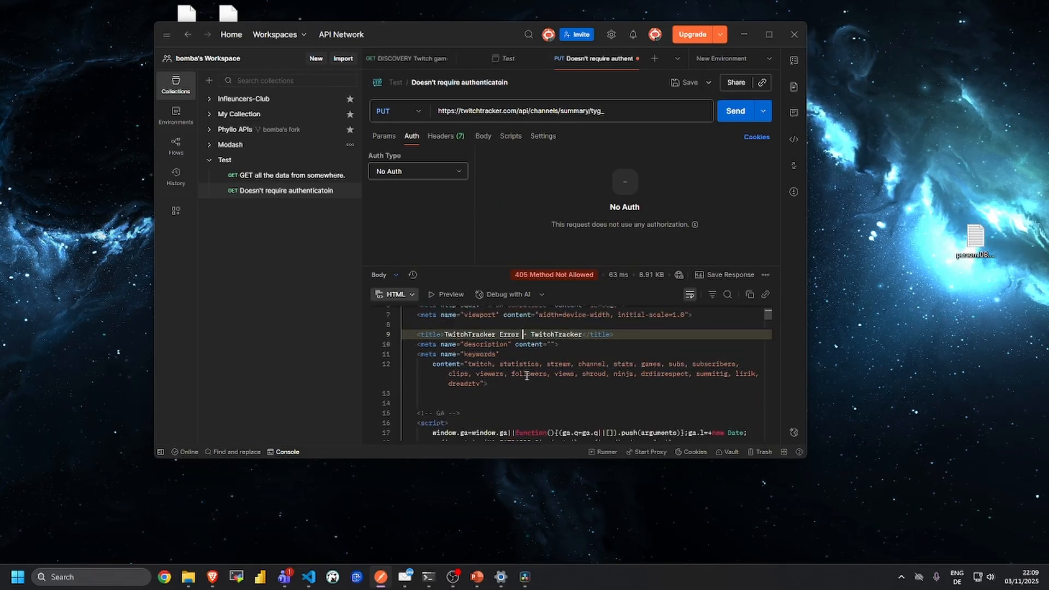
click(646, 341)
key(ctrl+f)
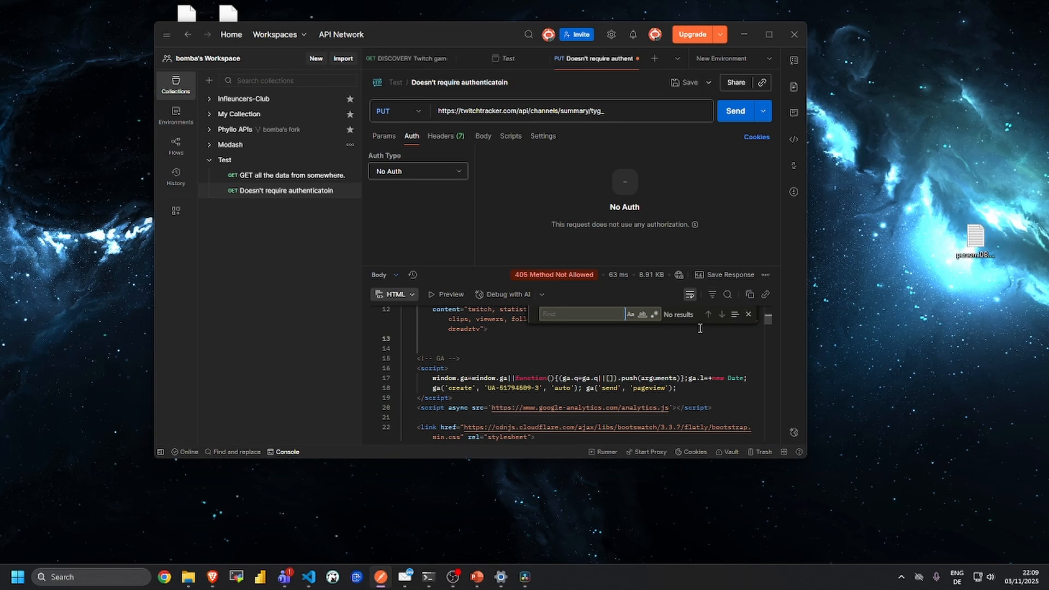
text(error)
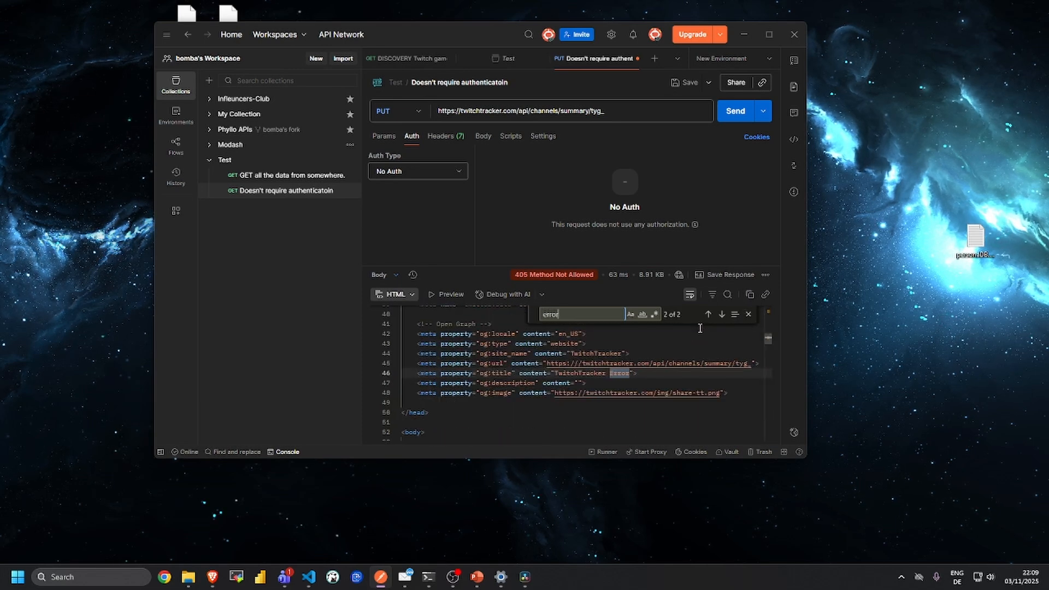
key(Return)
key(Return)
key(Return)
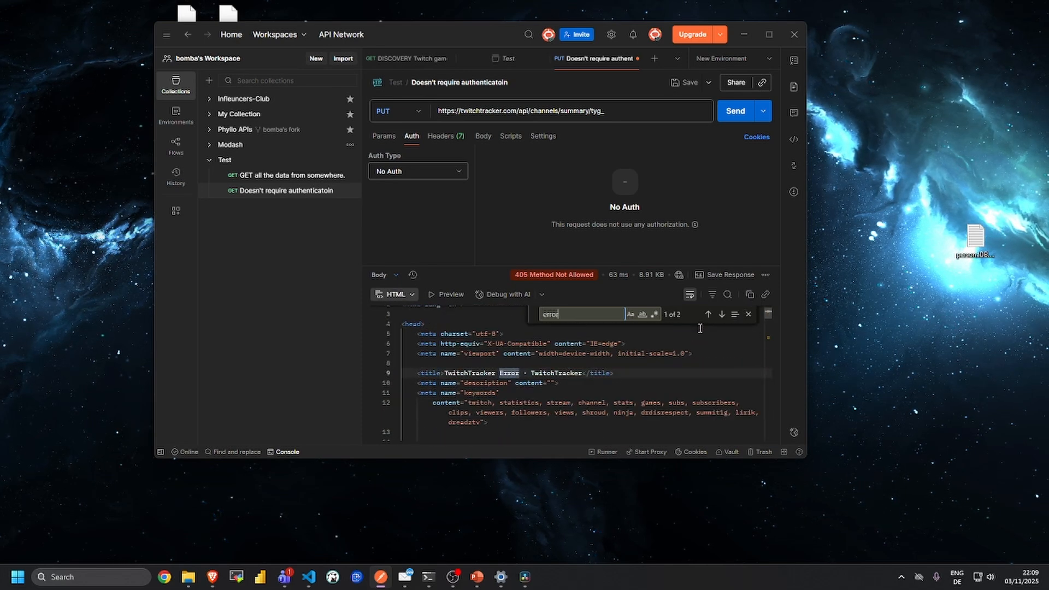
key(Return)
Set the request method back to GET and save the request.
click(409, 115)
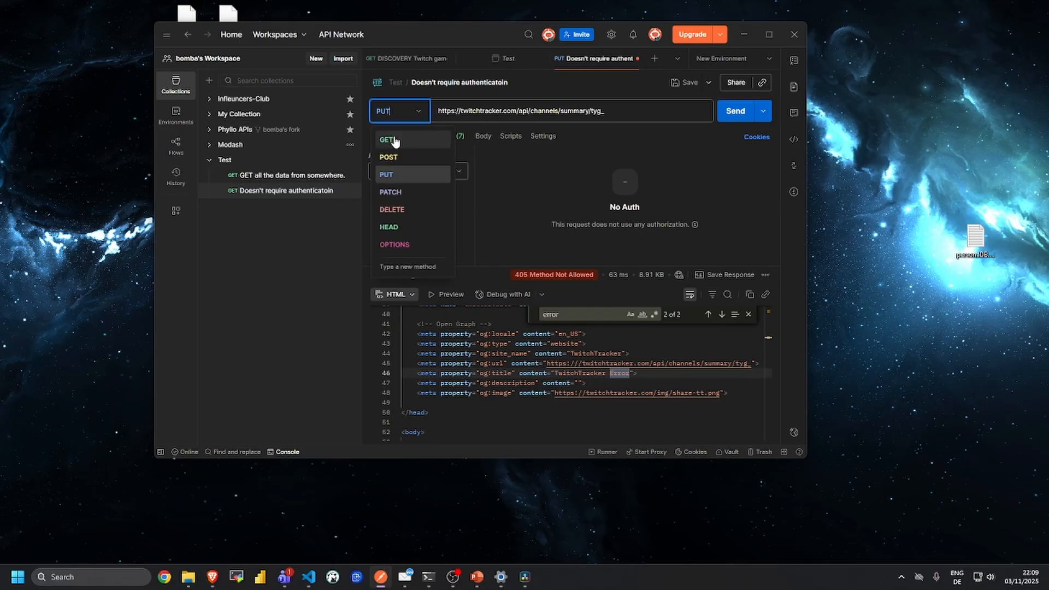
click(385, 138)
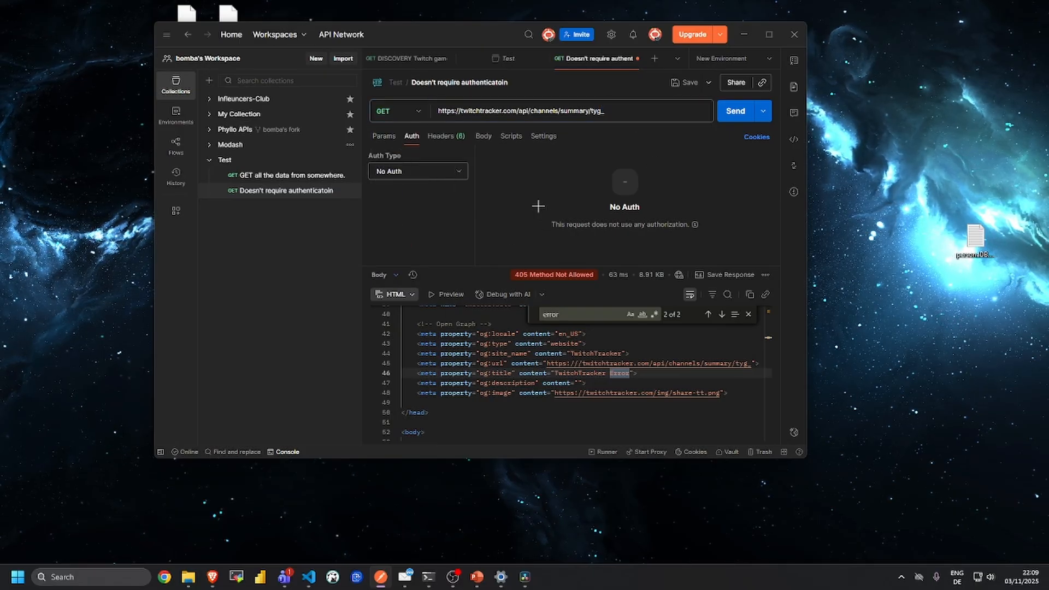
key(ctrl+s)
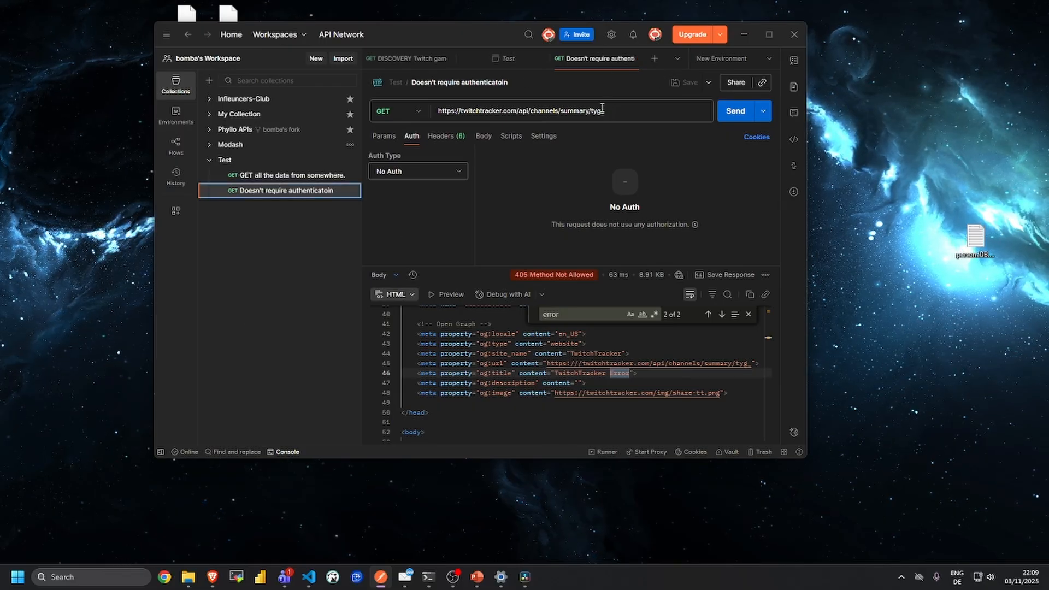
Highlight the channel path and the "api" part of the request URL, and switch to the closing slide in PowerPoint.
drag(604, 111, 527, 110)
click(519, 111)
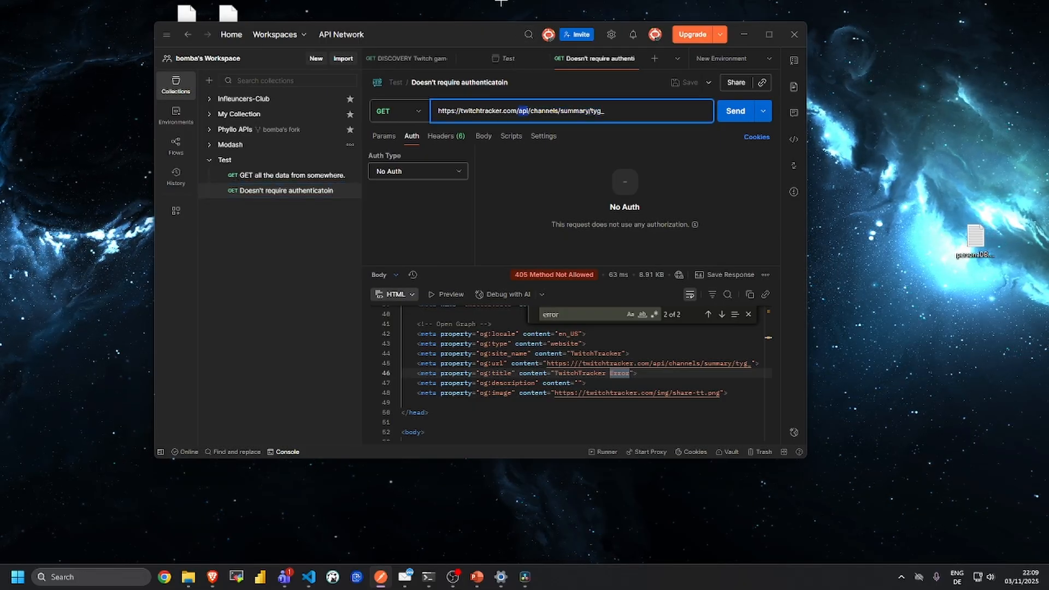
click(479, 575)
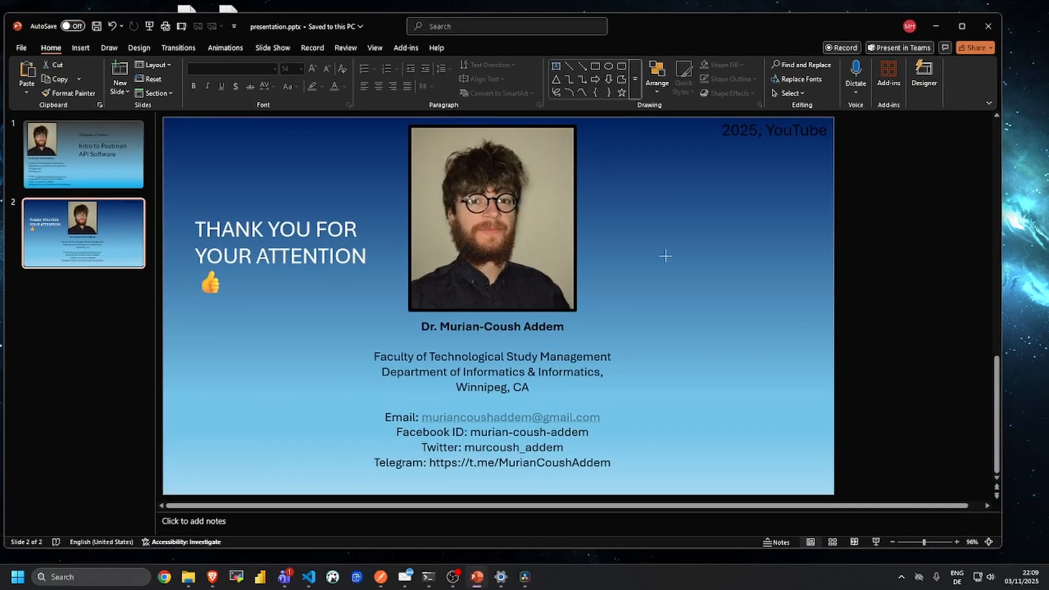